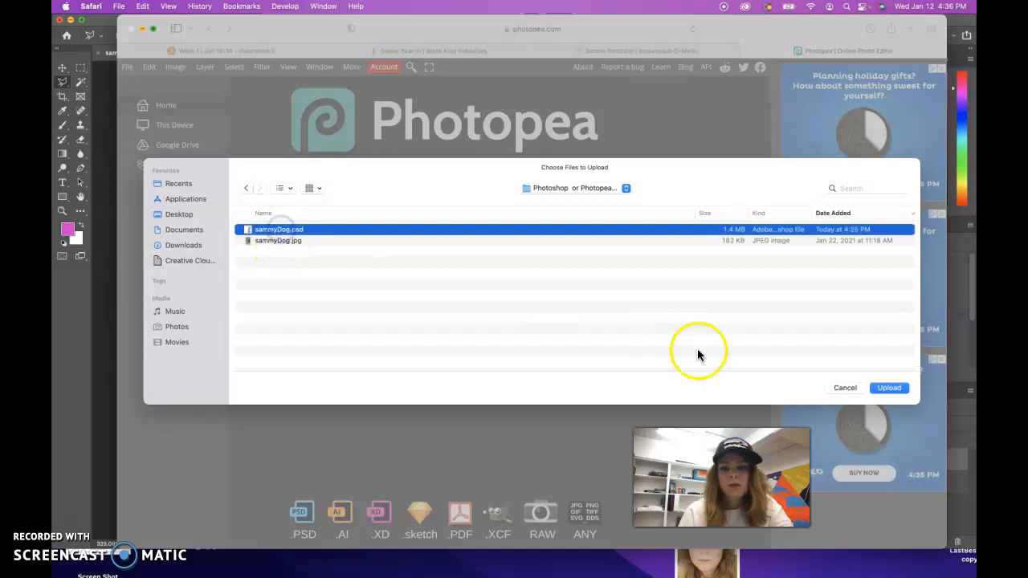
# Step: Open sammyDog.psd from the upload dialog and fit the image to the workspace
pyautogui.click(889, 388)
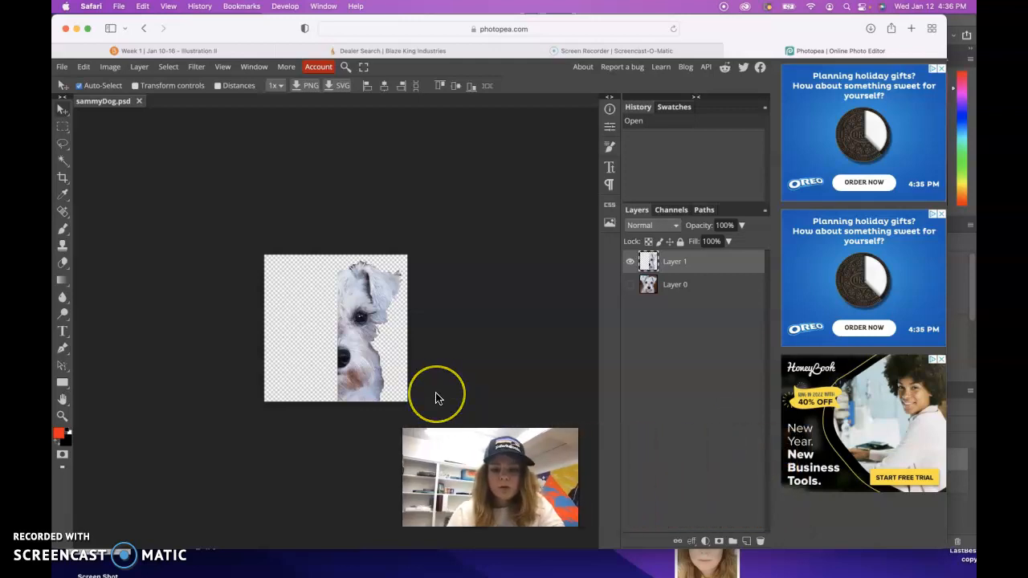
pyautogui.press('super+0')
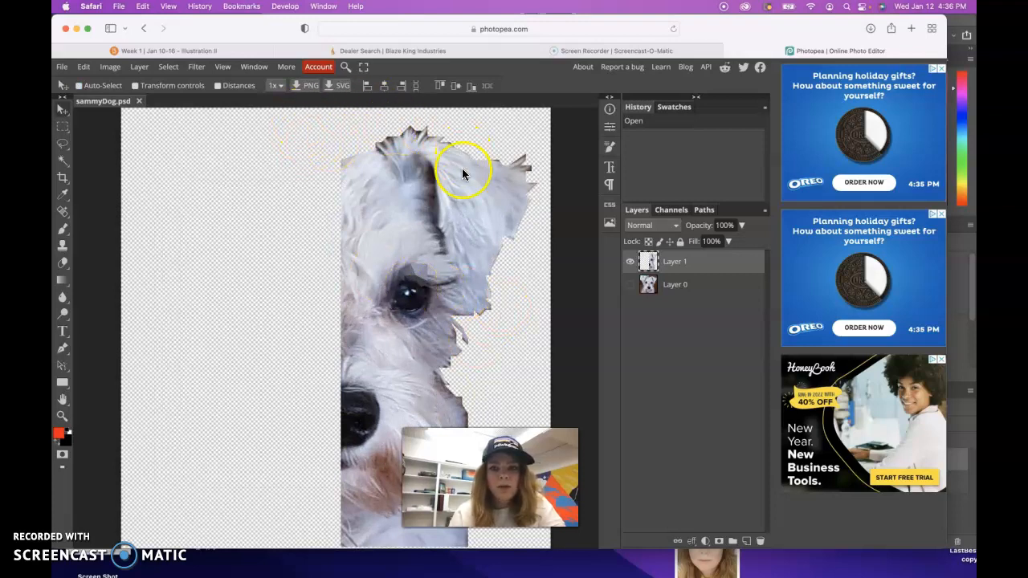
# Step: Select a small triangle on the dog's forehead just above the eye with the Polygonal Lasso
pyautogui.click(63, 146)
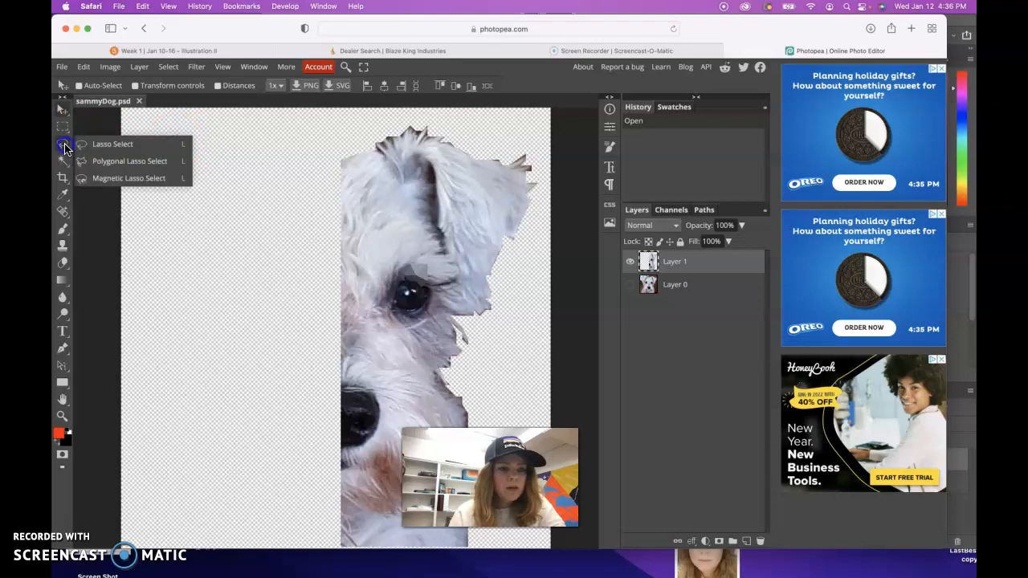
pyautogui.click(105, 164)
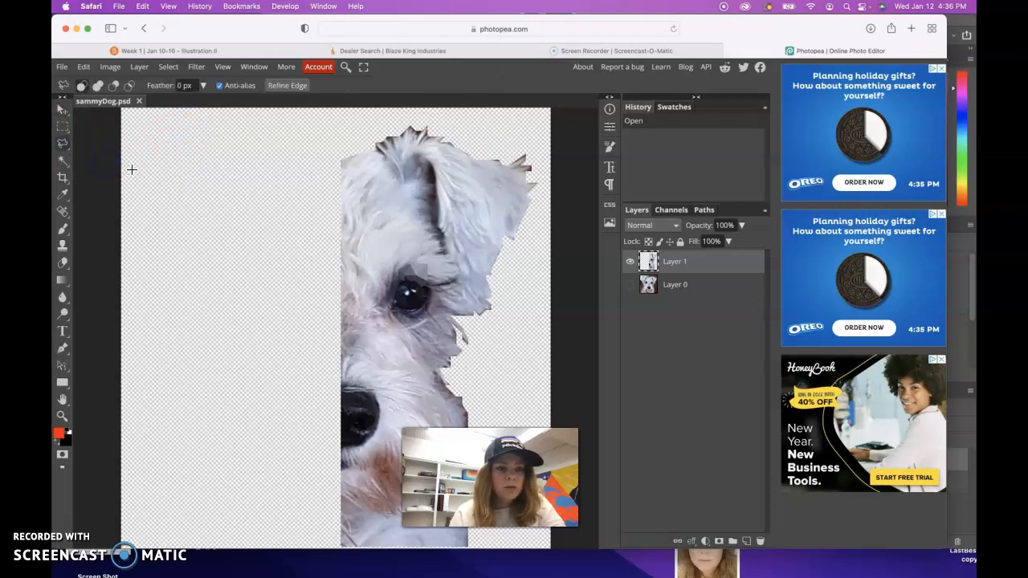
pyautogui.click(401, 213)
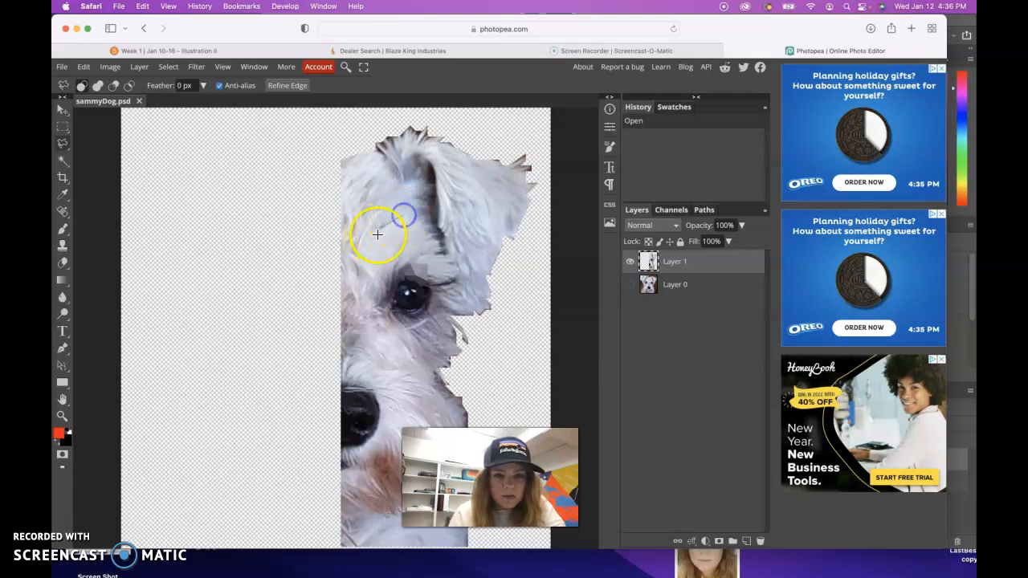
pyautogui.click(398, 269)
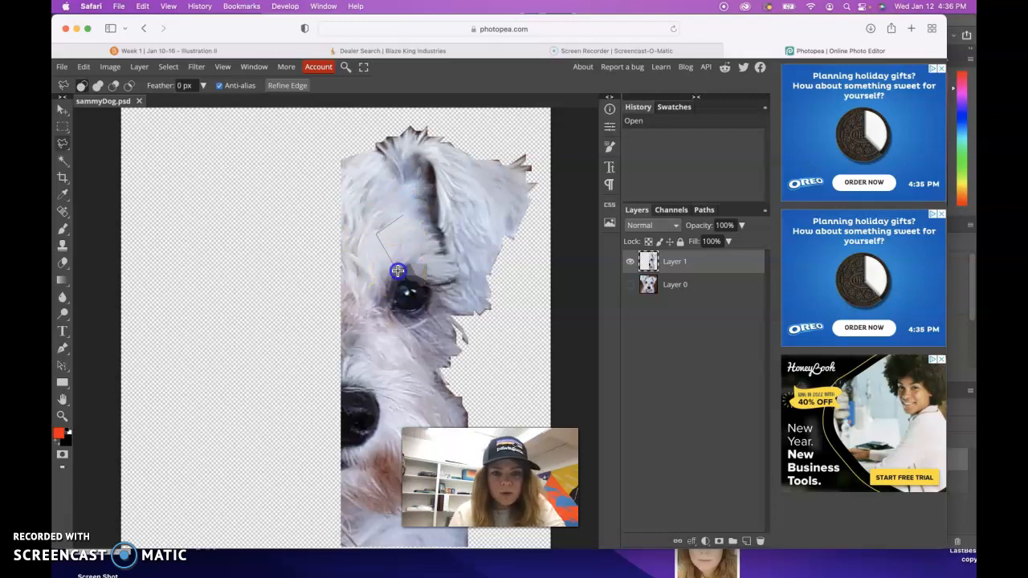
pyautogui.click(403, 214)
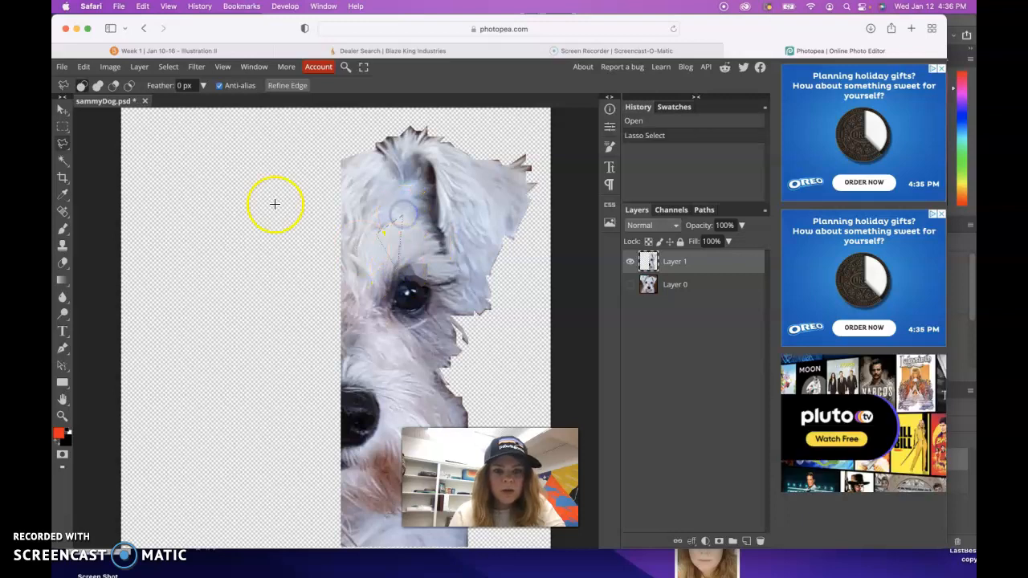
# Step: Apply the Average blur to the selected triangle above the eye and deselect it
pyautogui.click(196, 67)
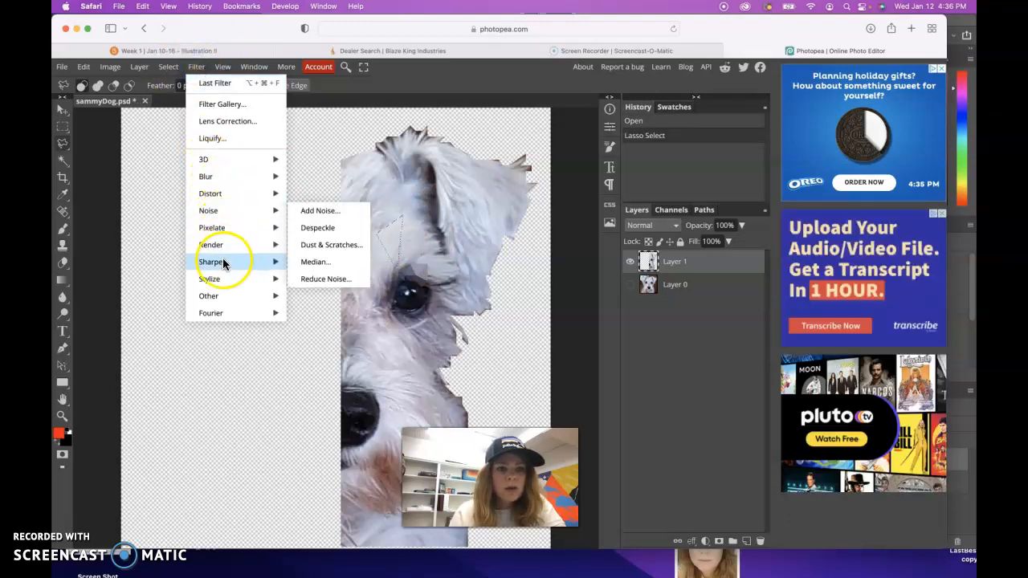
pyautogui.moveTo(226, 171)
pyautogui.click(304, 177)
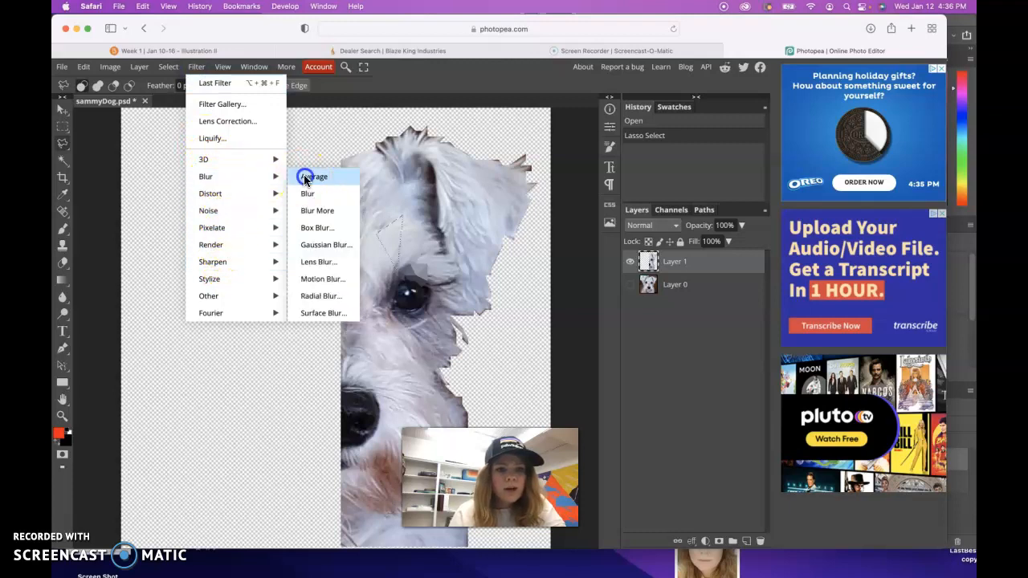
pyautogui.click(405, 238)
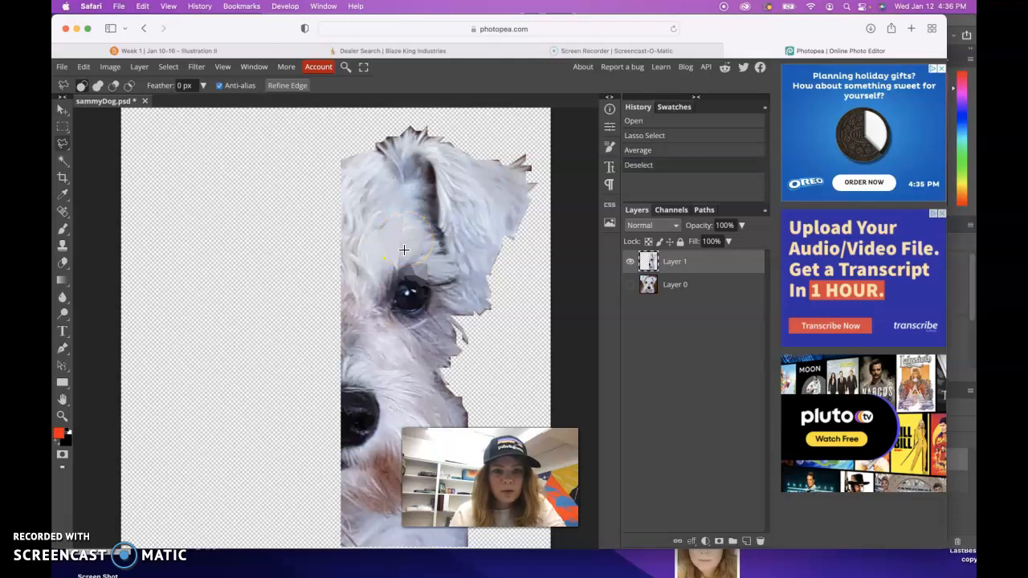
# Step: Add the Actions panel to the workspace and collapse it to uncover the image
pyautogui.click(251, 67)
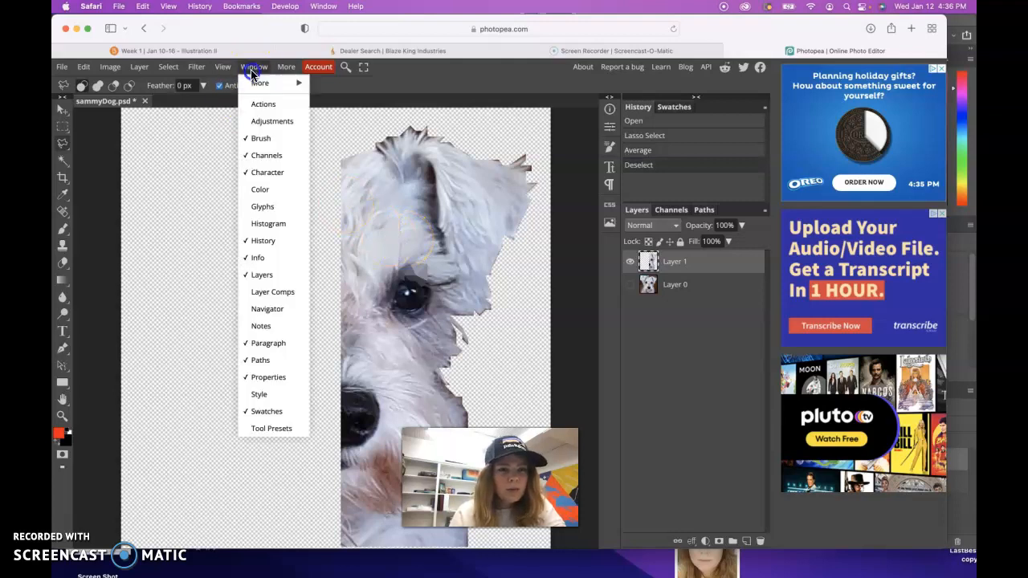
pyautogui.click(261, 103)
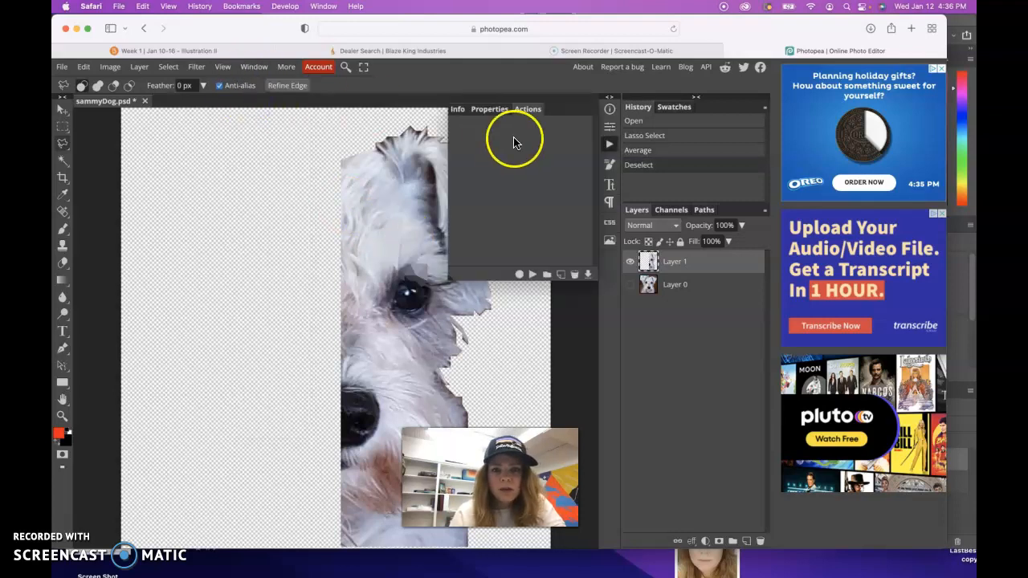
pyautogui.click(538, 110)
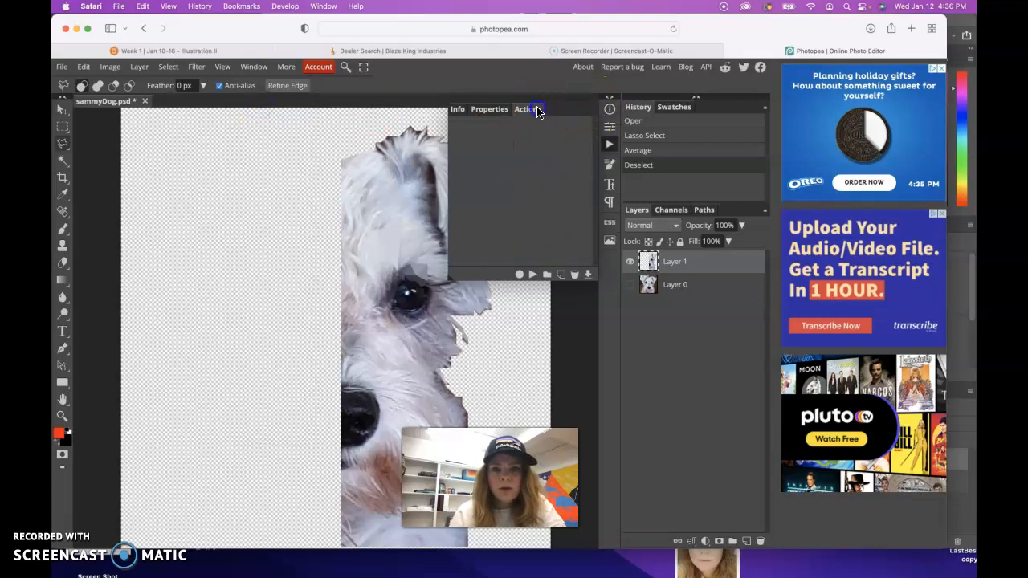
pyautogui.click(470, 146)
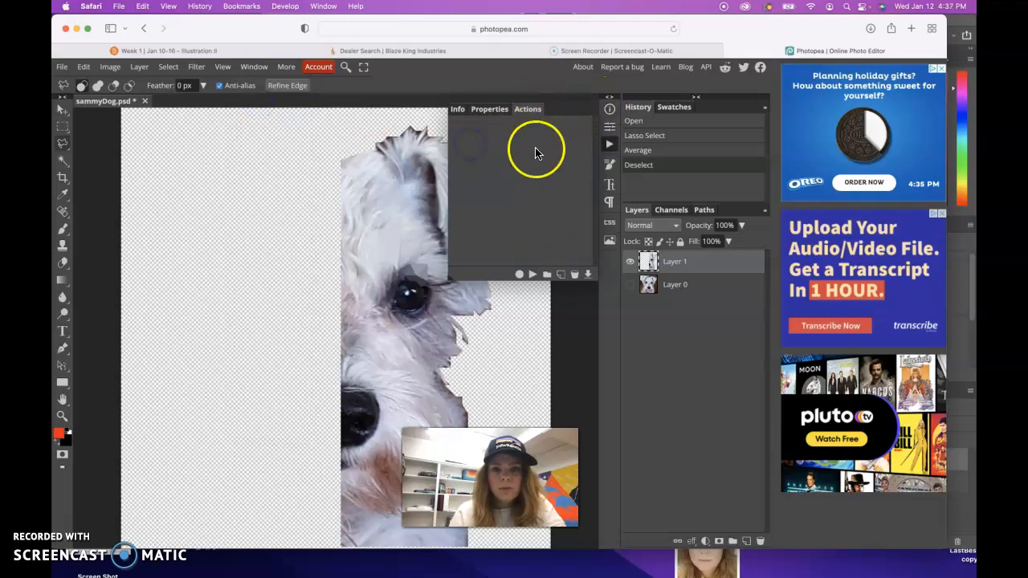
pyautogui.click(609, 147)
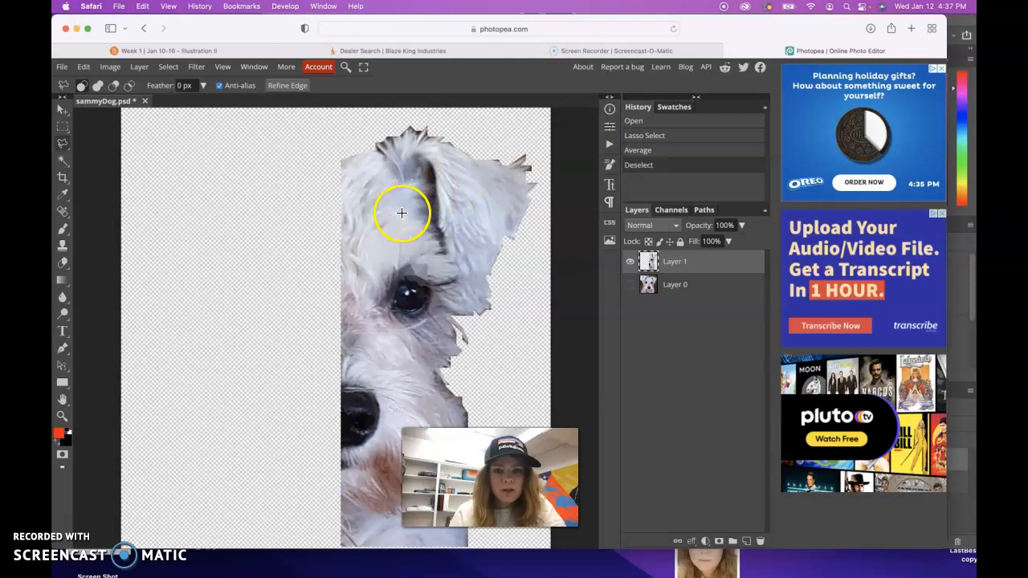
# Step: Clear the stray lasso start and select a triangle on the forehead adjoining the upper edge of the averaged one
pyautogui.click(377, 230)
pyautogui.press('super+d')
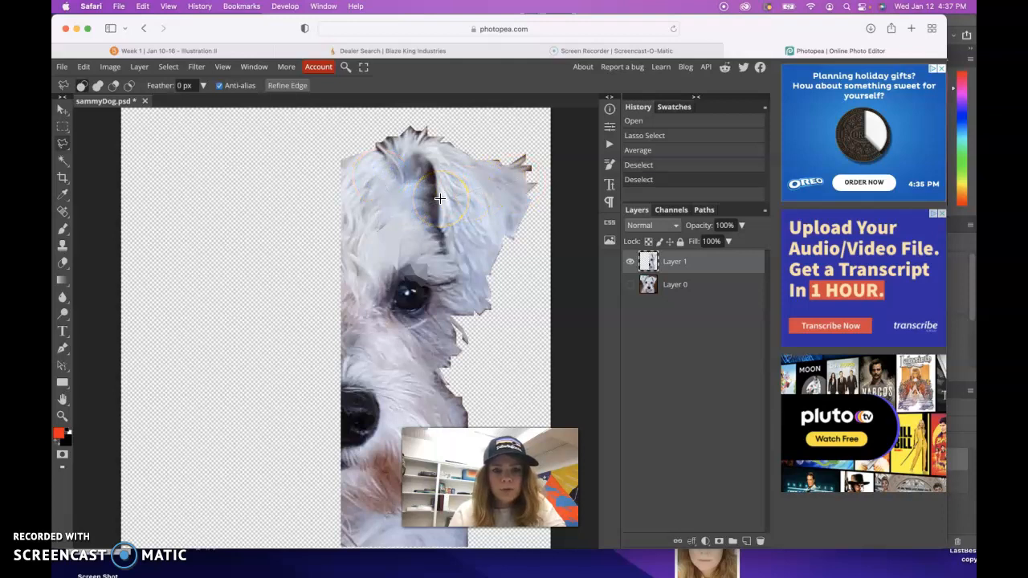
pyautogui.click(403, 213)
pyautogui.click(377, 232)
pyautogui.click(374, 186)
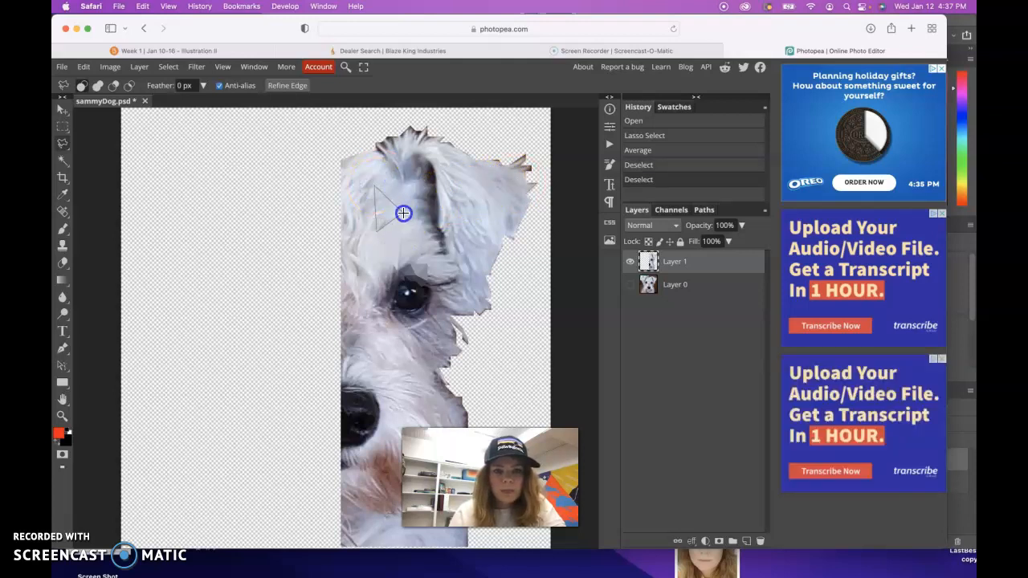
pyautogui.click(403, 213)
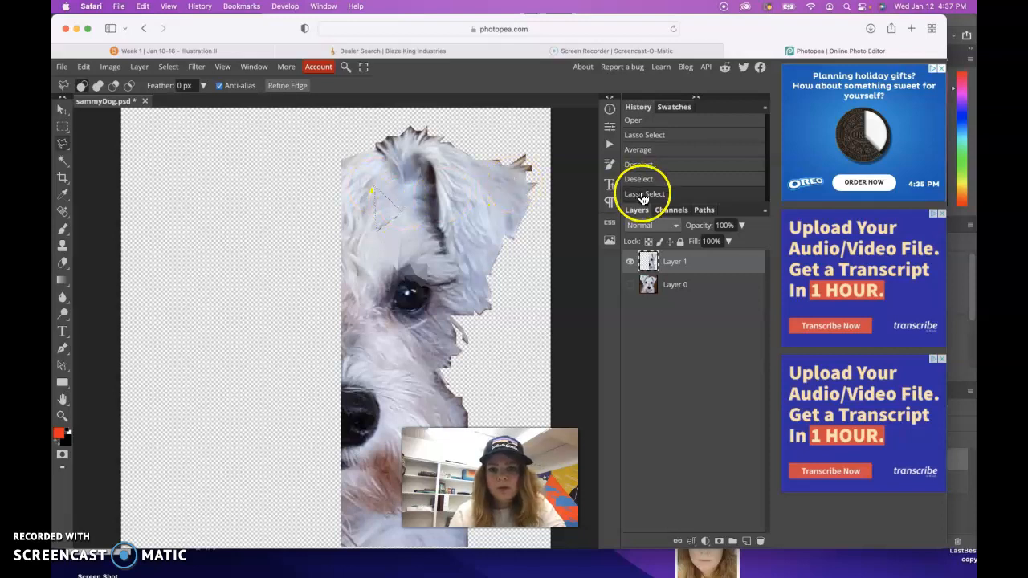
# Step: Create a new action set and name it Low Poly
pyautogui.click(612, 145)
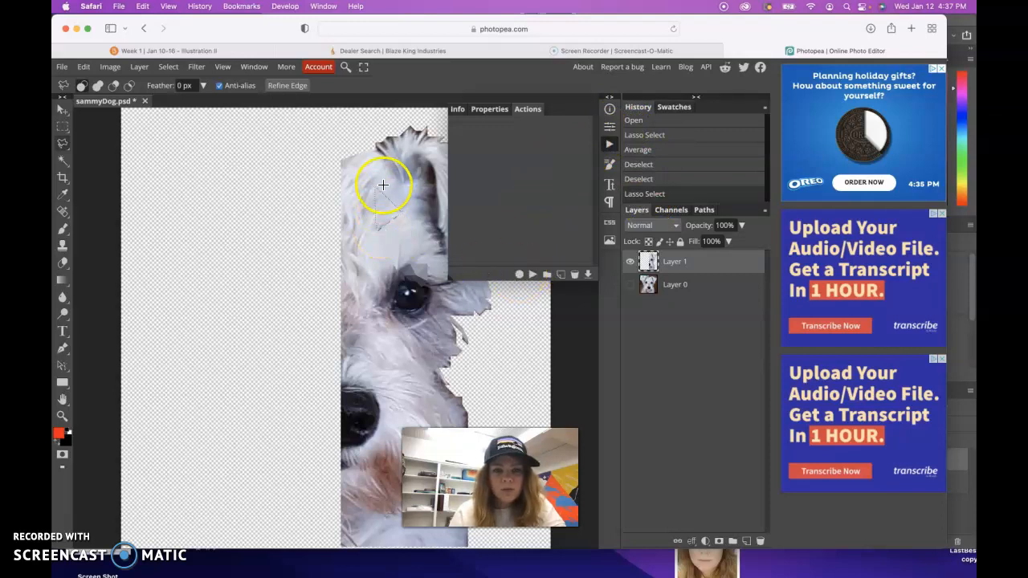
pyautogui.click(519, 275)
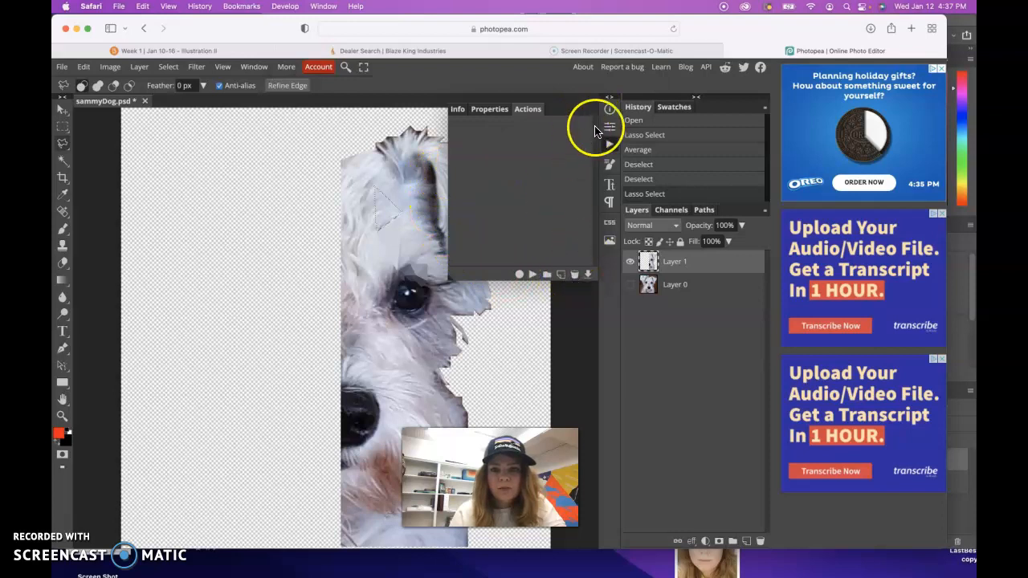
pyautogui.click(547, 276)
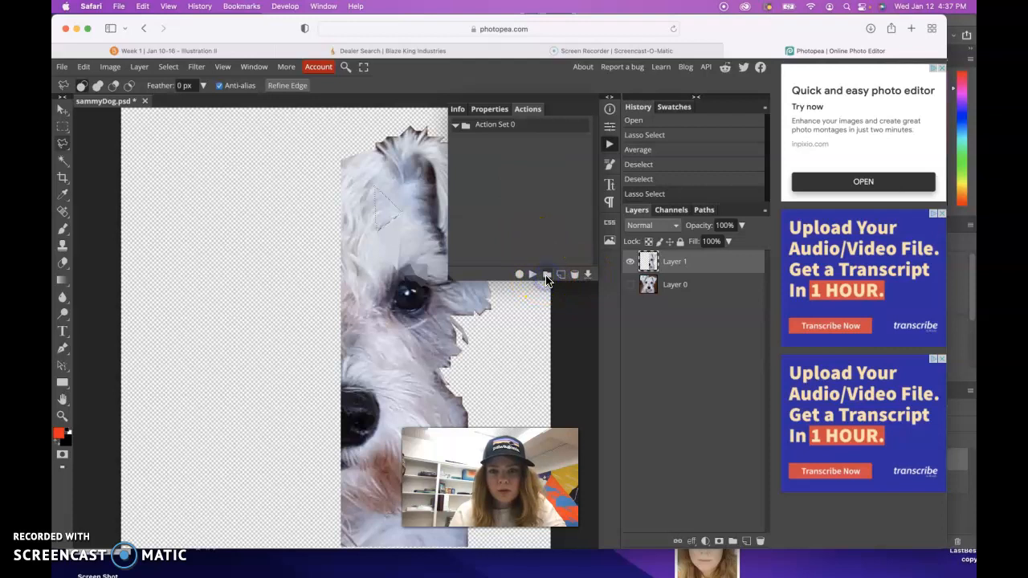
pyautogui.click(504, 126)
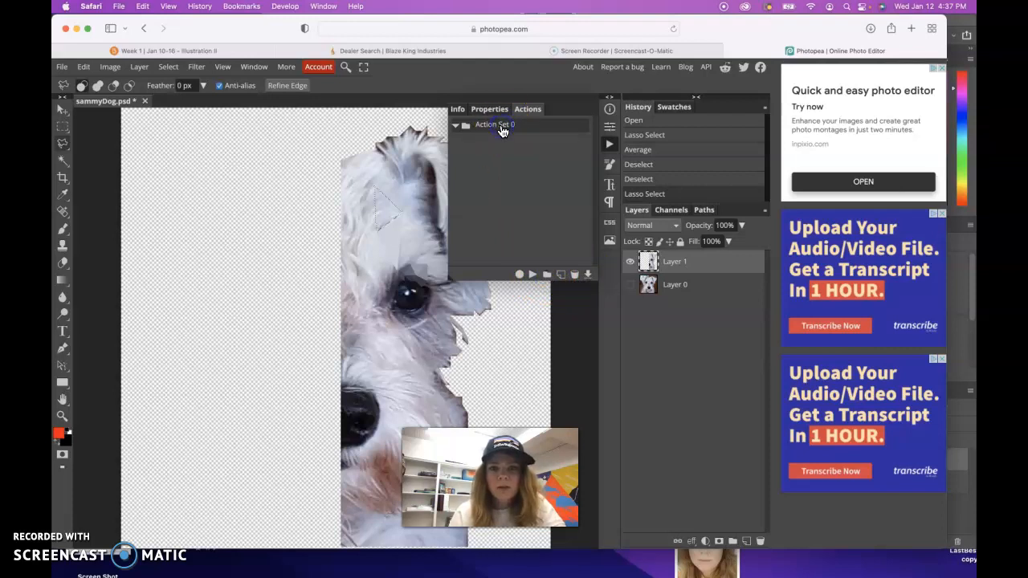
pyautogui.write('Low')
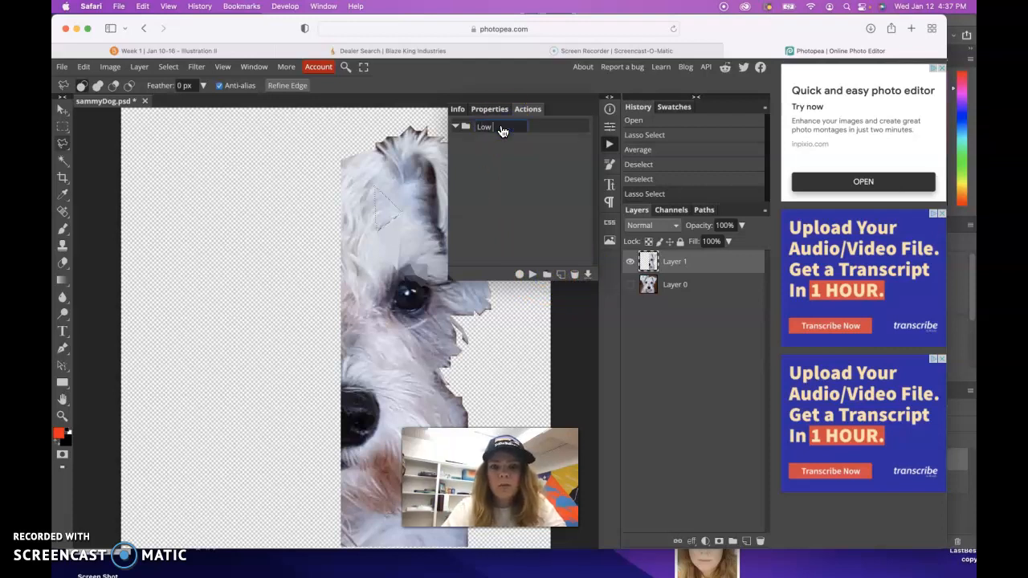
pyautogui.write(' Poly')
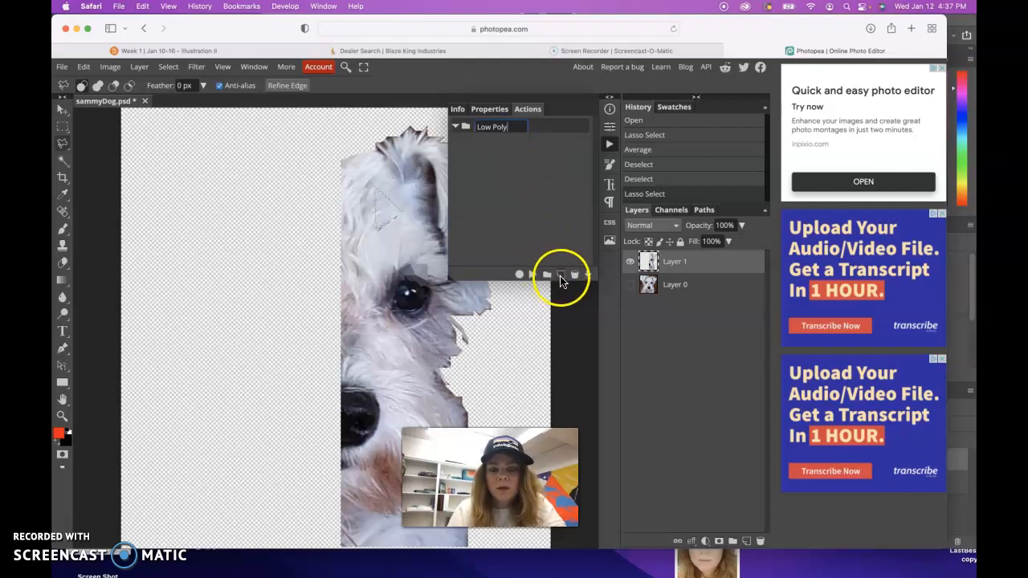
# Step: Add a new action named LP inside the Low Poly set
pyautogui.click(562, 275)
pyautogui.click(492, 140)
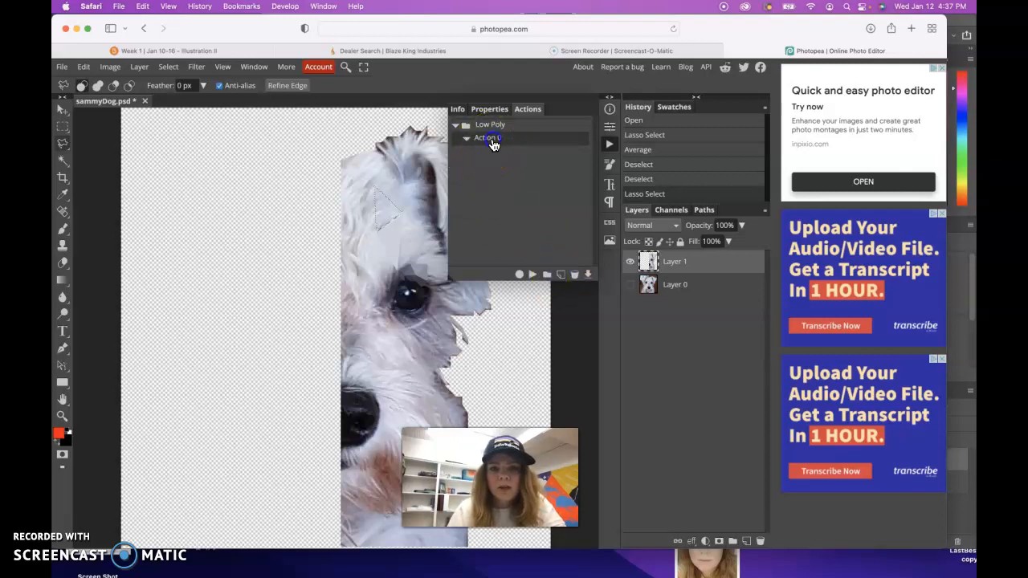
pyautogui.write('LP')
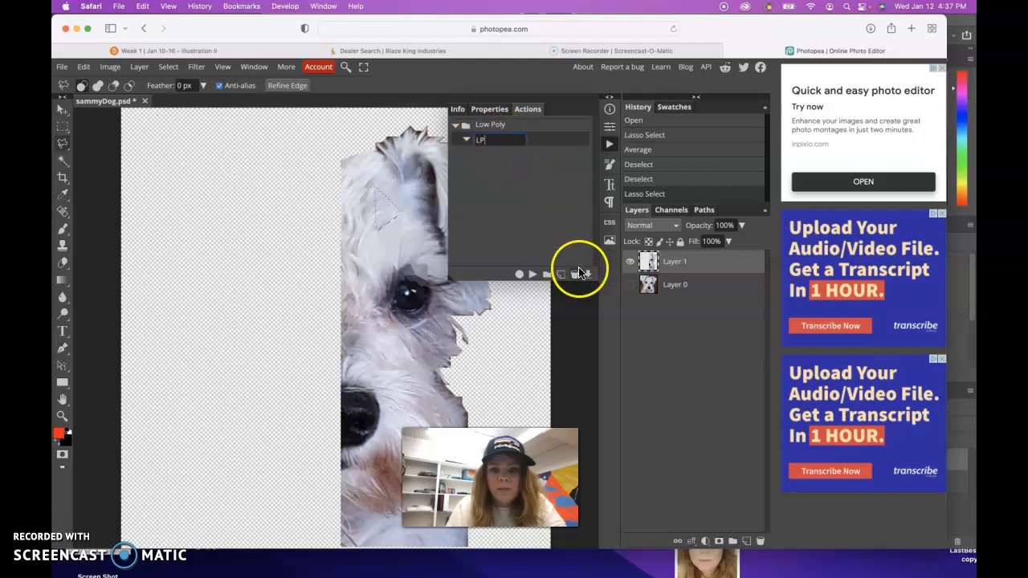
pyautogui.click(472, 141)
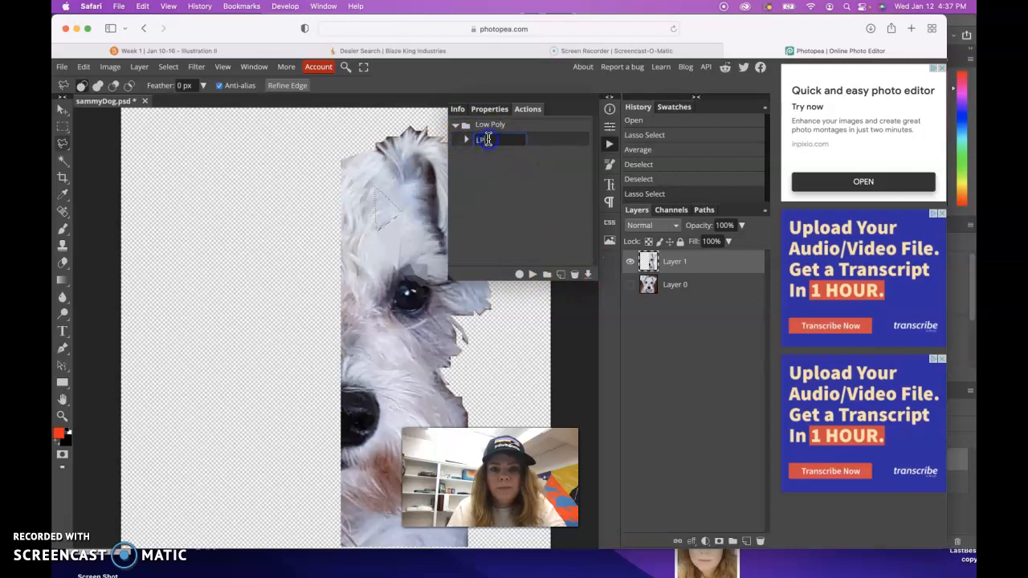
pyautogui.click(468, 143)
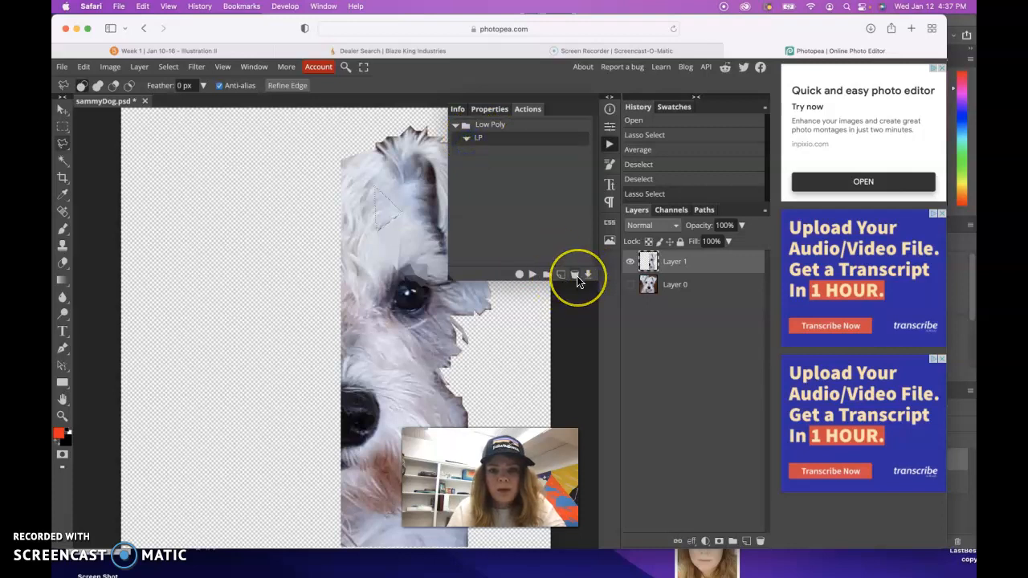
pyautogui.click(588, 276)
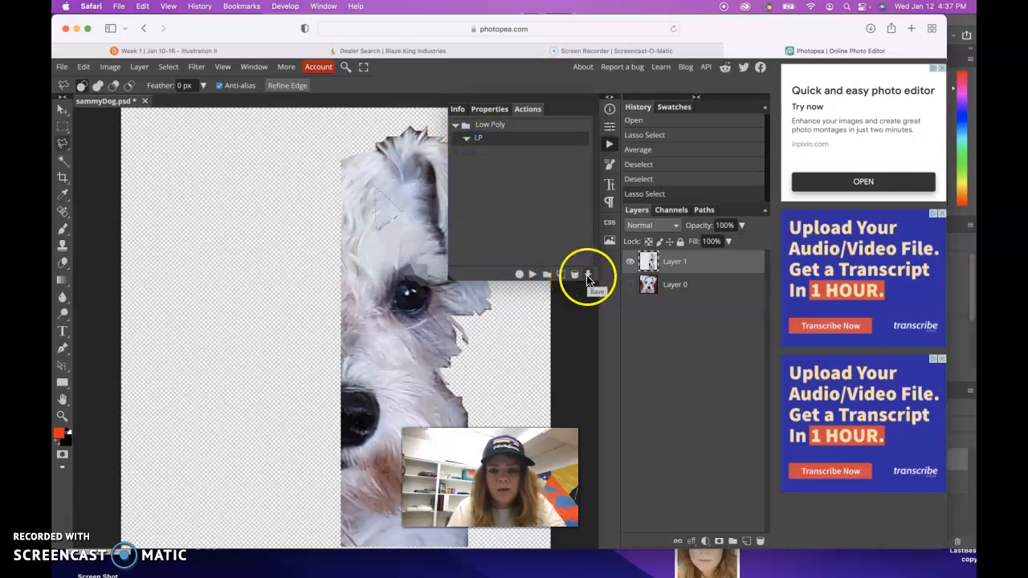
# Step: Record the Average blur and a deselect on the forehead triangle into the LP action, and stop recording
pyautogui.click(520, 275)
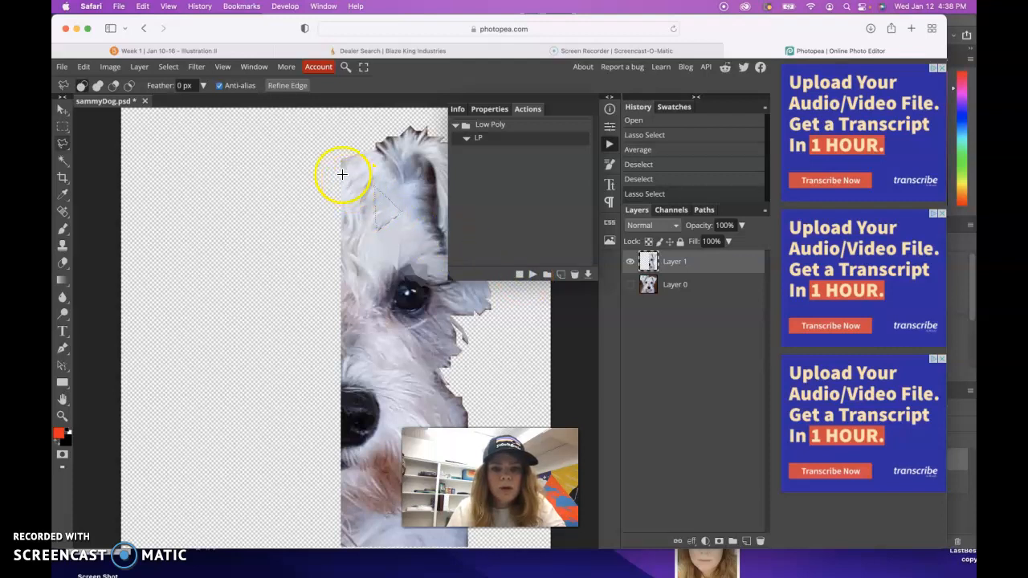
pyautogui.click(197, 67)
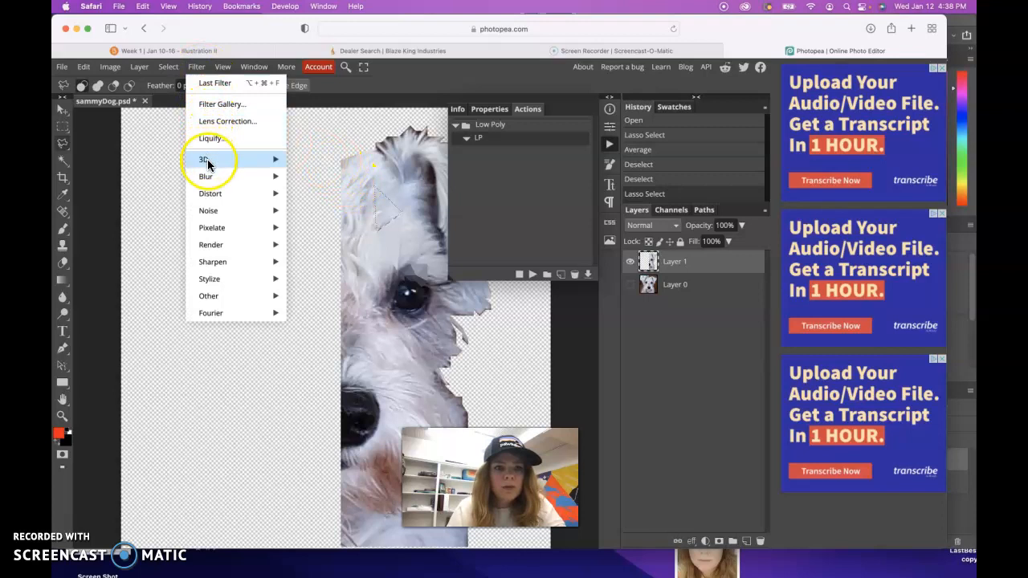
pyautogui.moveTo(231, 177)
pyautogui.click(295, 178)
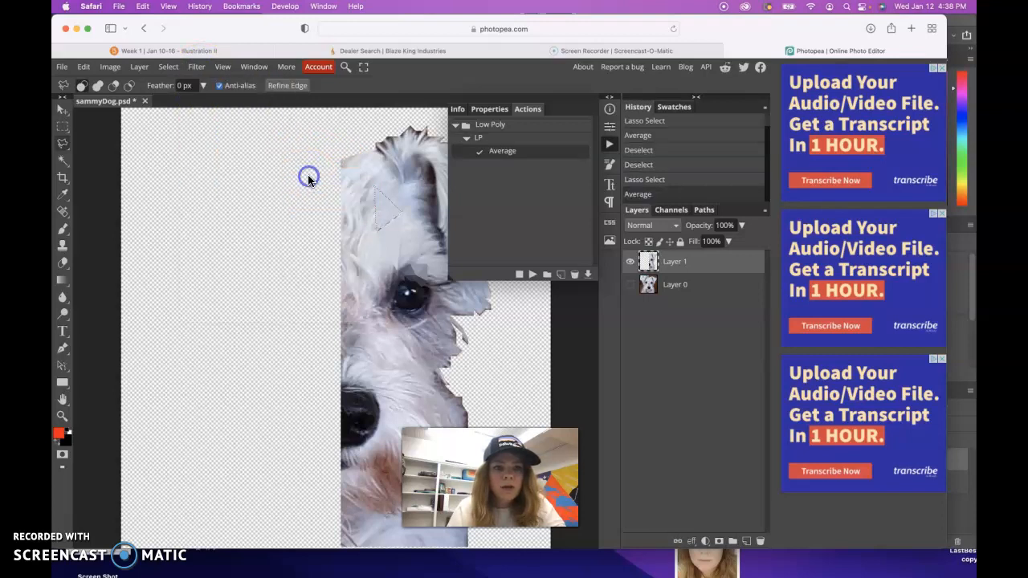
pyautogui.click(476, 211)
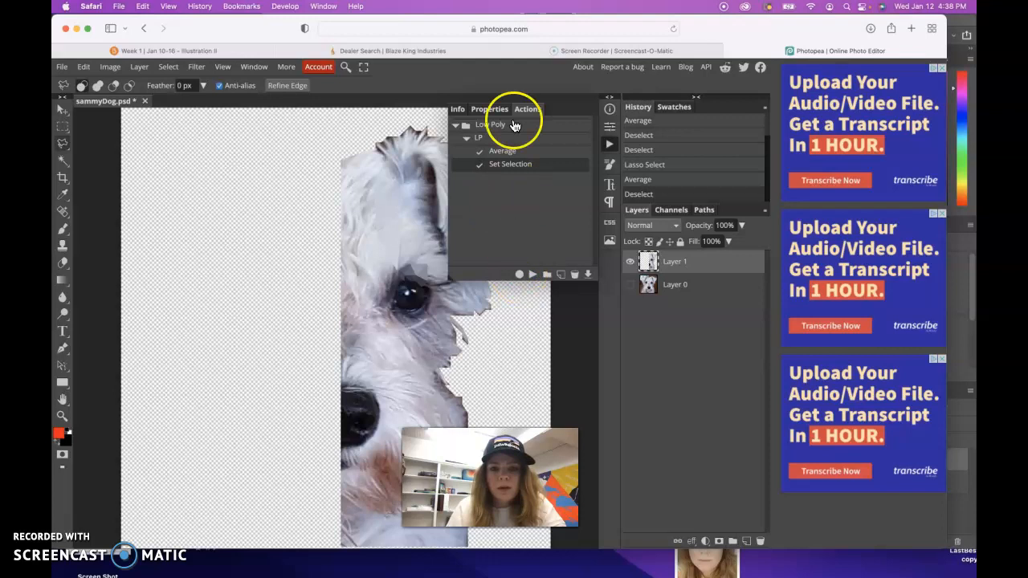
# Step: Select another triangle on the forehead along the left edge of the last averaged one with the Polygonal Lasso
pyautogui.click(374, 188)
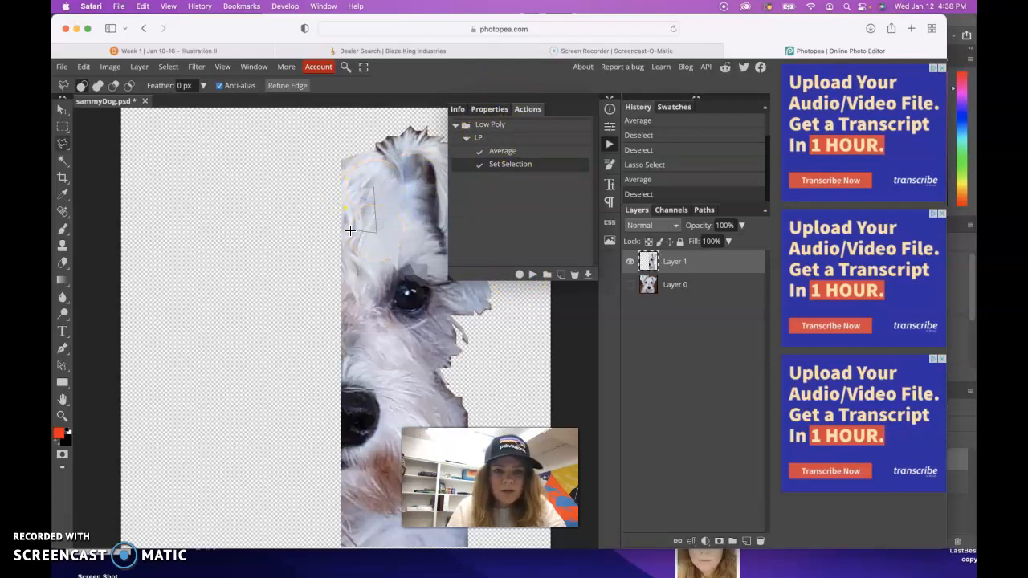
pyautogui.click(372, 186)
pyautogui.click(375, 185)
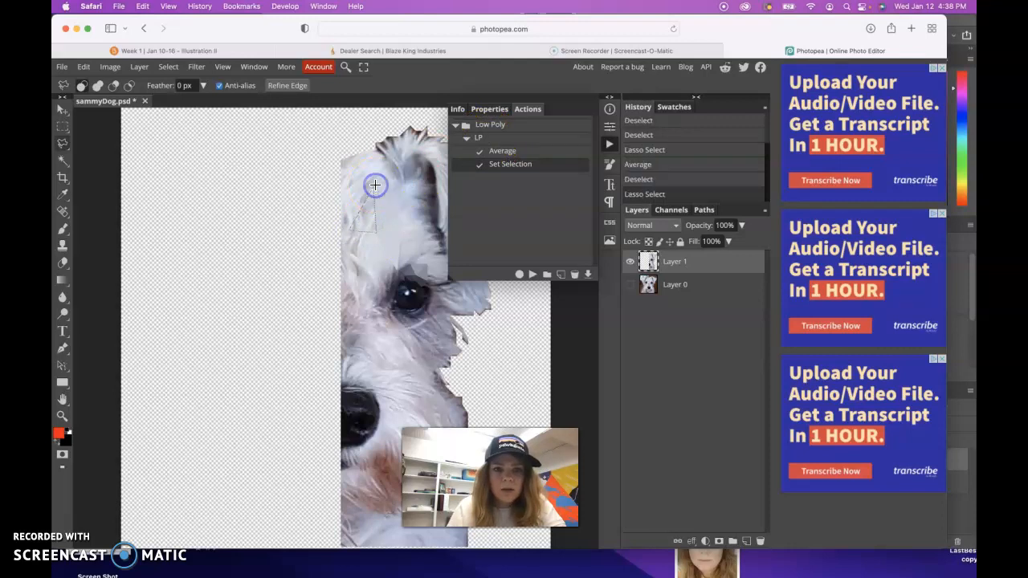
# Step: Play the recorded LP action on the selected forehead triangle
pyautogui.click(532, 275)
pyautogui.click(531, 274)
pyautogui.click(495, 137)
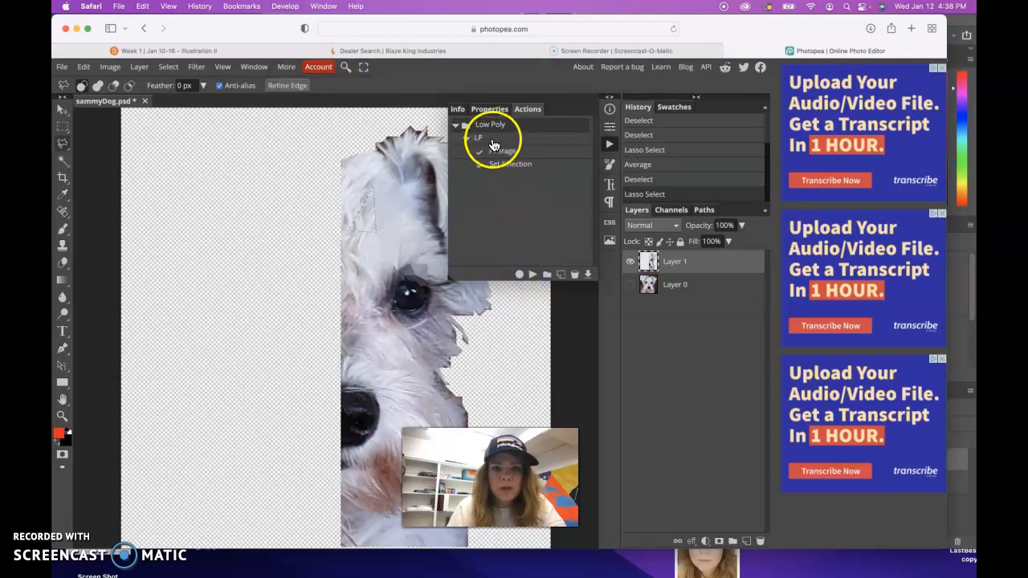
pyautogui.click(548, 275)
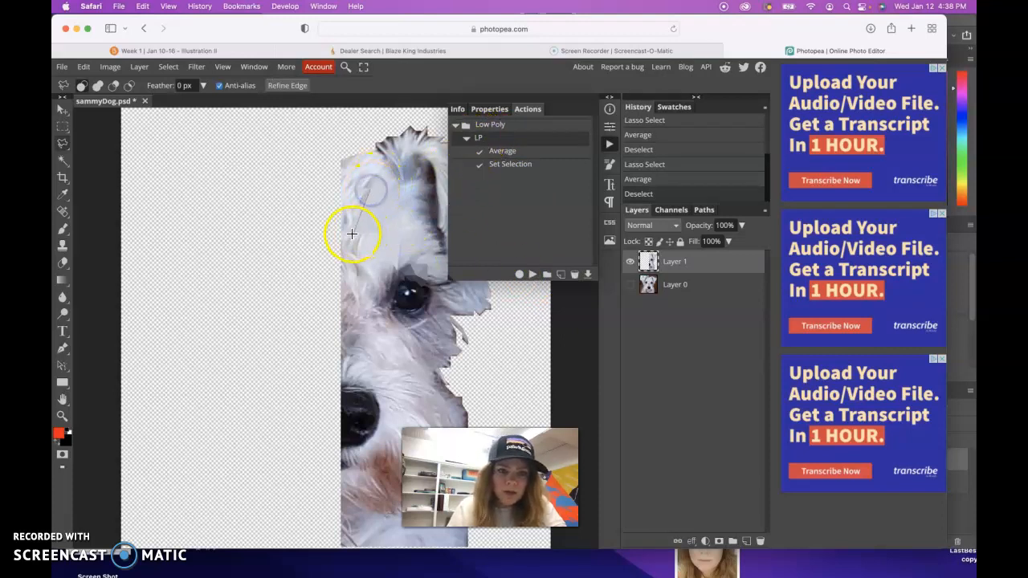
# Step: Select the triangle left of the last averaged one on the forehead with the Polygonal Lasso and play the LP action on it
pyautogui.press('super+plus')
pyautogui.moveTo(382, 207); pyautogui.dragTo(378, 435)
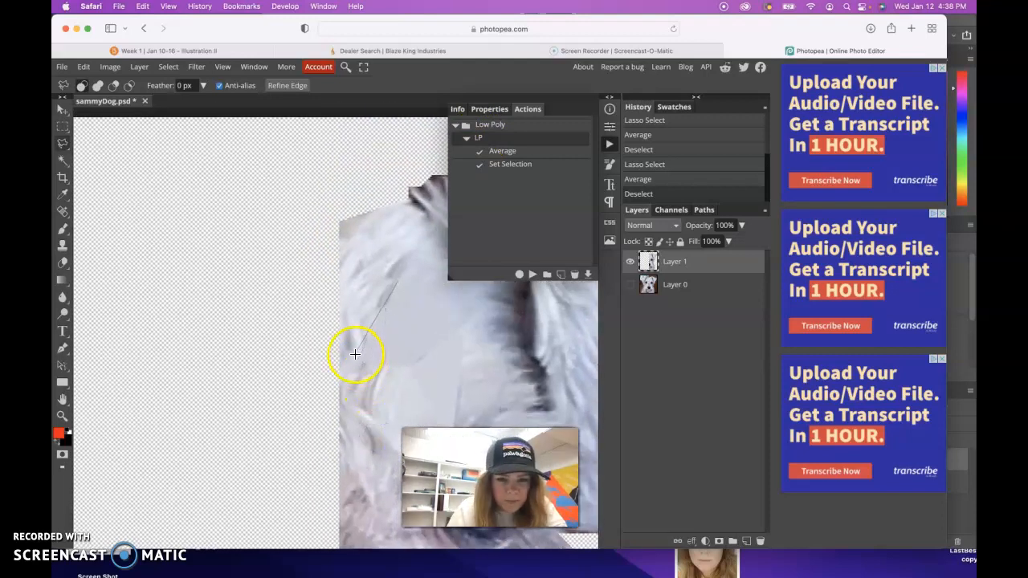
pyautogui.click(358, 359)
pyautogui.click(343, 281)
pyautogui.click(401, 281)
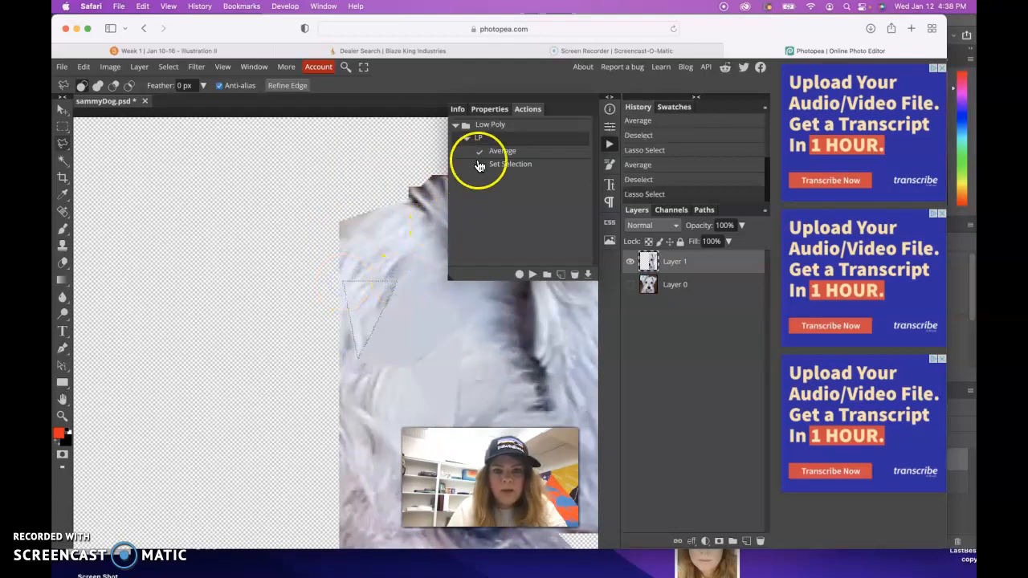
pyautogui.click(530, 276)
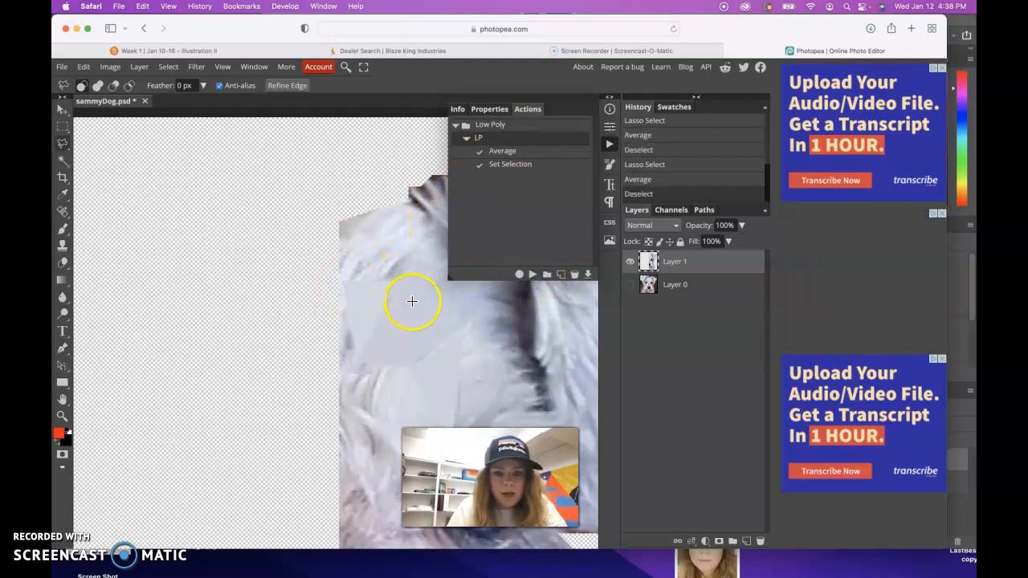
# Step: Select the triangle between the averaged forehead patch and the inner top of the eye, and play the LP action on it
pyautogui.moveTo(456, 360); pyautogui.dragTo(375, 329)
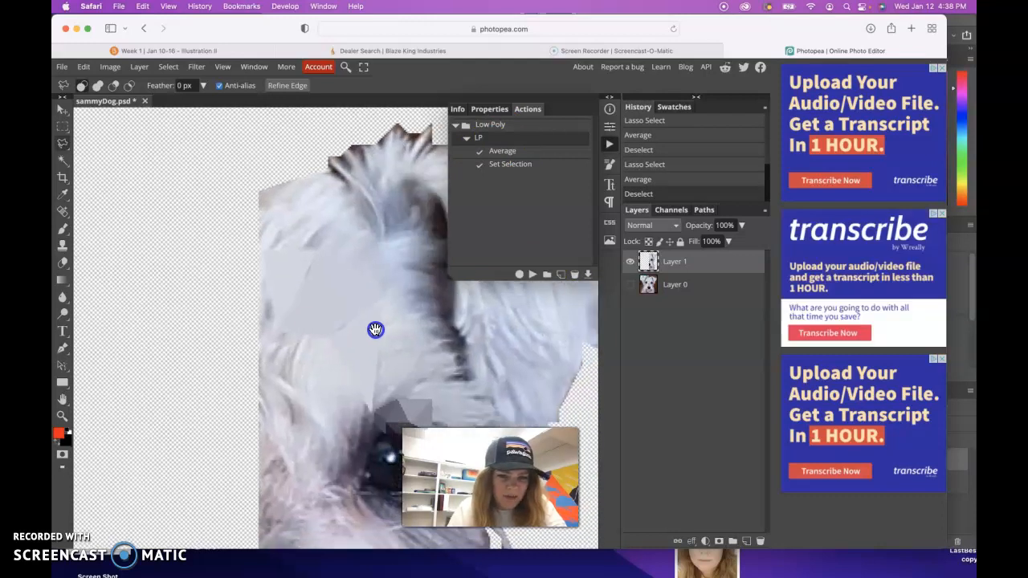
pyautogui.click(330, 338)
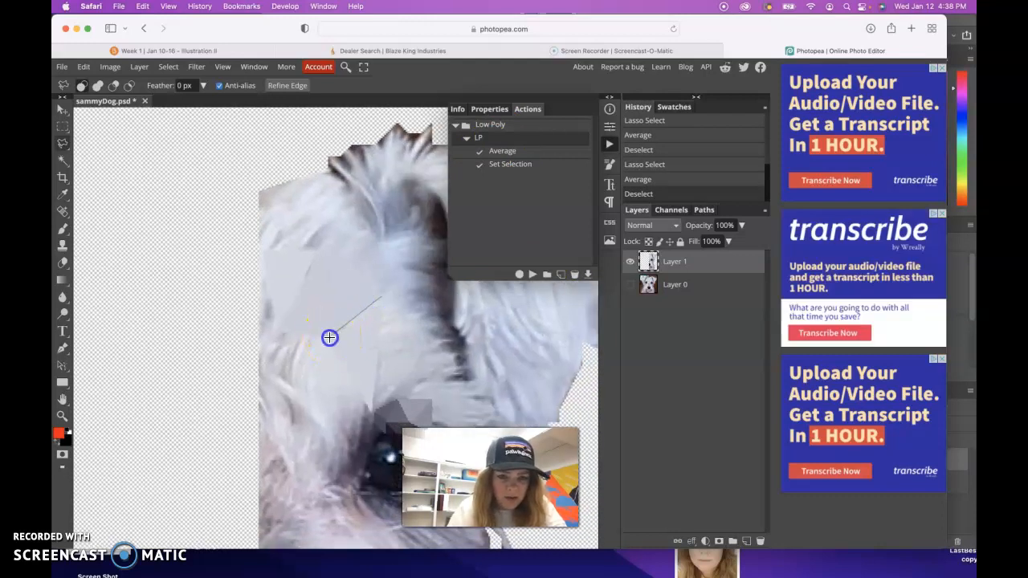
pyautogui.click(375, 416)
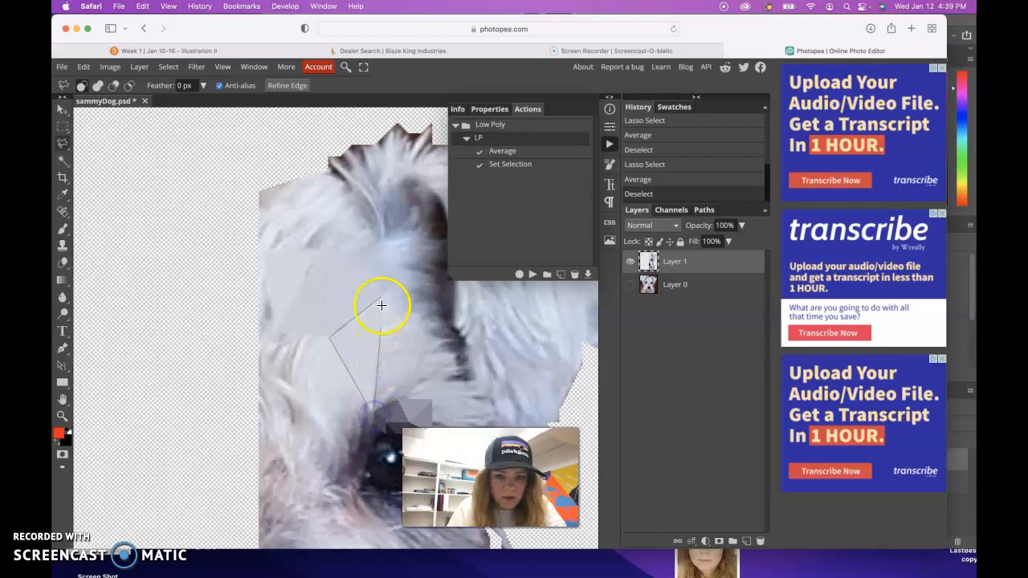
pyautogui.click(382, 297)
pyautogui.click(533, 274)
# Step: Select the upright triangle in the middle of the forehead above the last averaged one and play the LP action on it
pyautogui.click(380, 296)
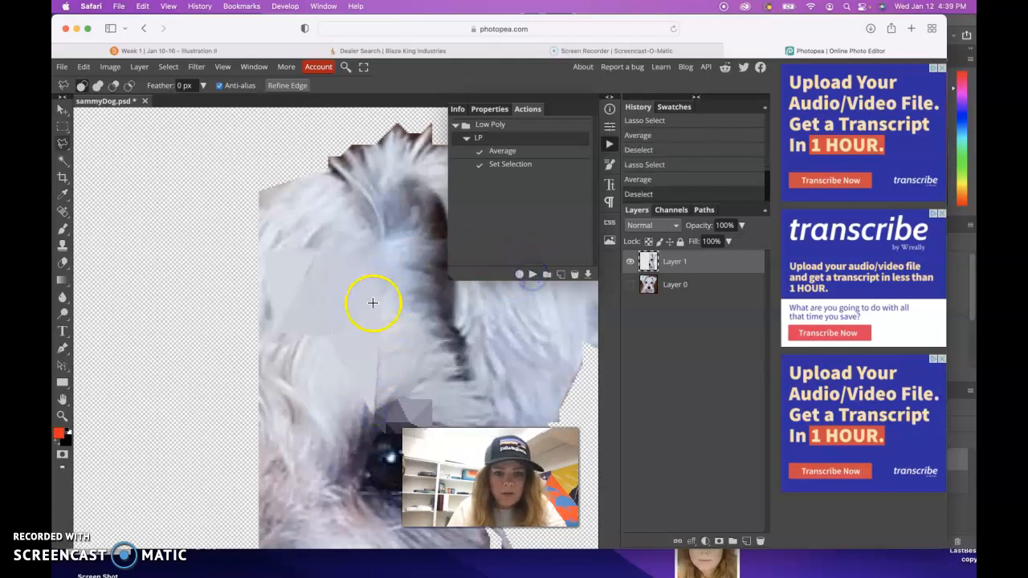
pyautogui.click(330, 340)
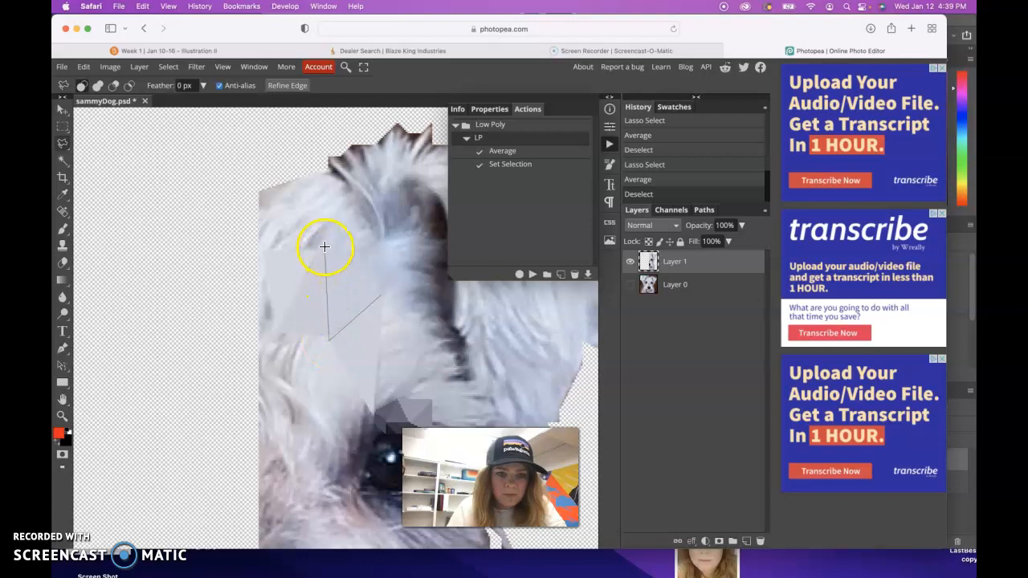
pyautogui.click(382, 294)
pyautogui.click(526, 275)
pyautogui.click(387, 296)
pyautogui.click(533, 275)
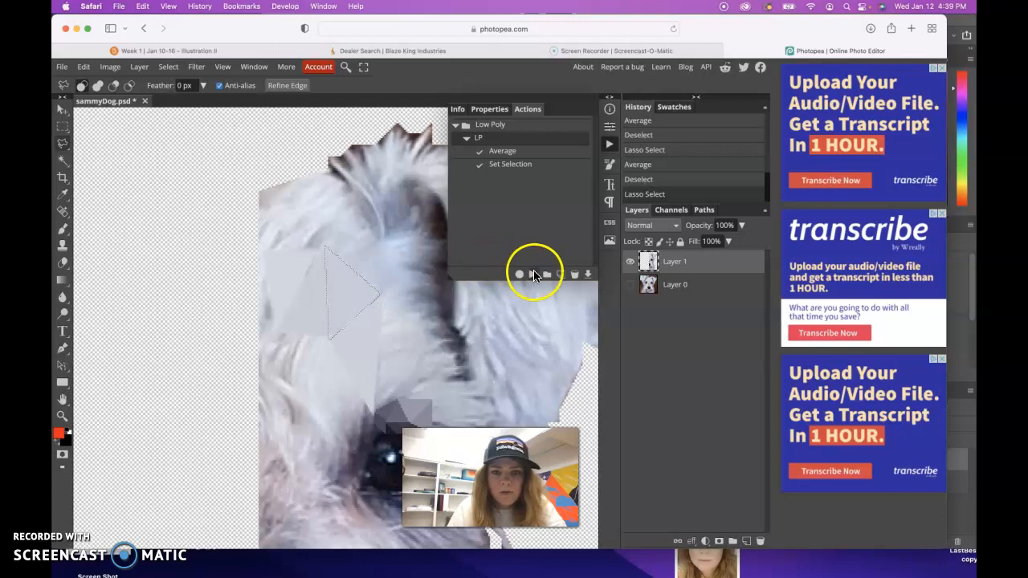
# Step: Reselect the triangle beside the cut edge of the forehead with the Polygonal Lasso and play the LP action on it
pyautogui.click(326, 245)
pyautogui.click(276, 332)
pyautogui.click(324, 243)
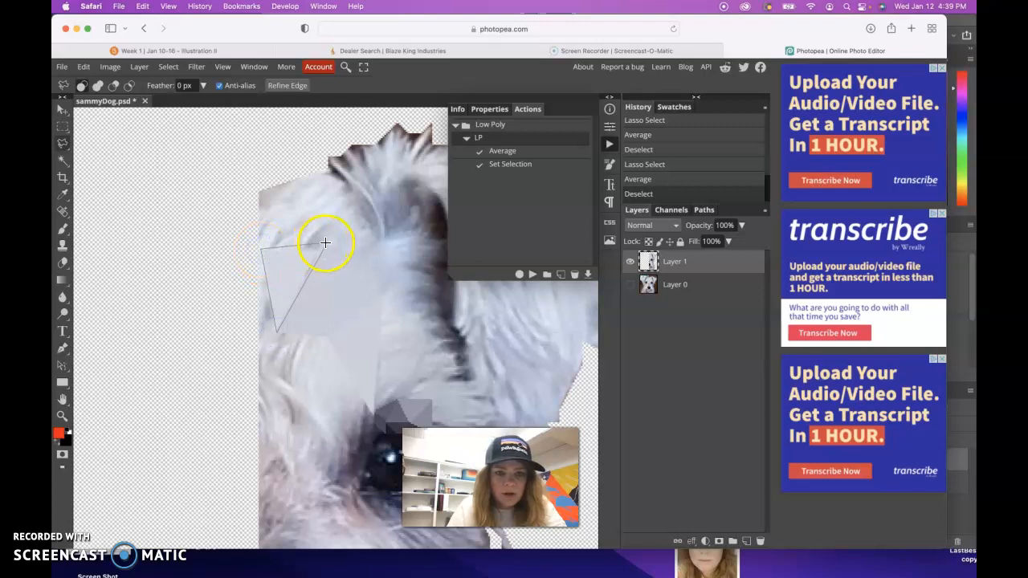
pyautogui.click(535, 275)
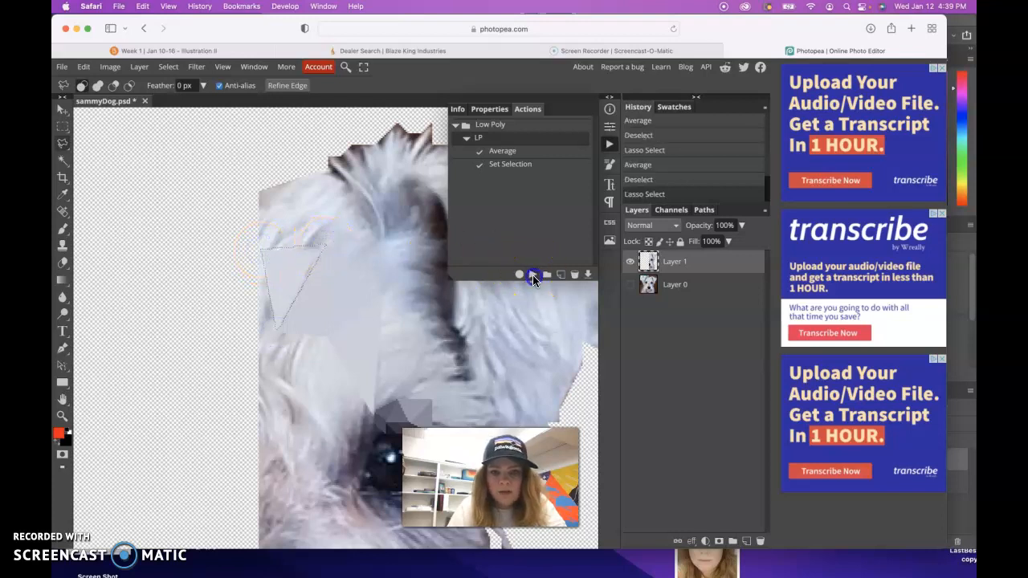
pyautogui.click(402, 229)
pyautogui.click(367, 221)
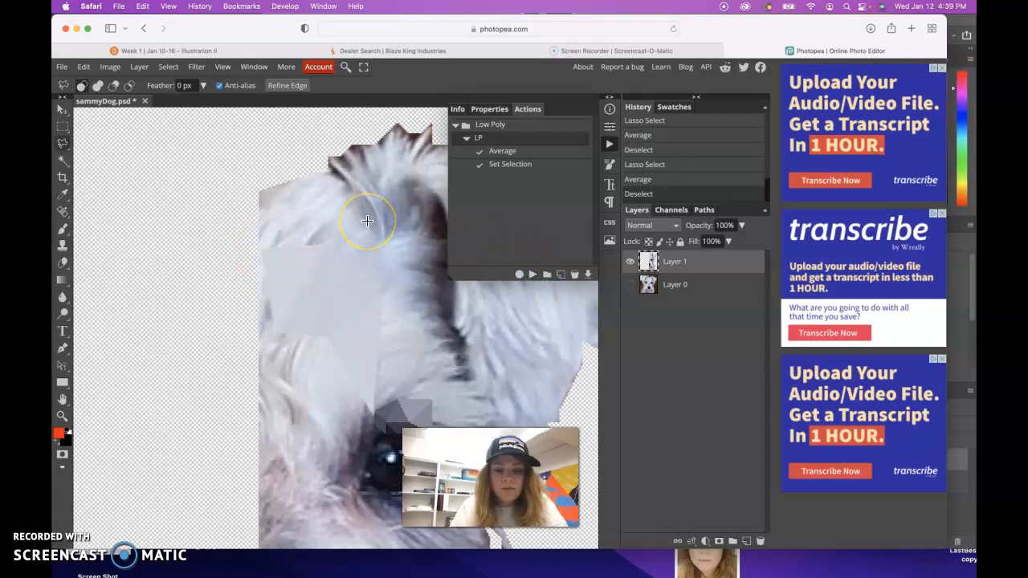
# Step: Save the document as a PSD file
pyautogui.click(61, 67)
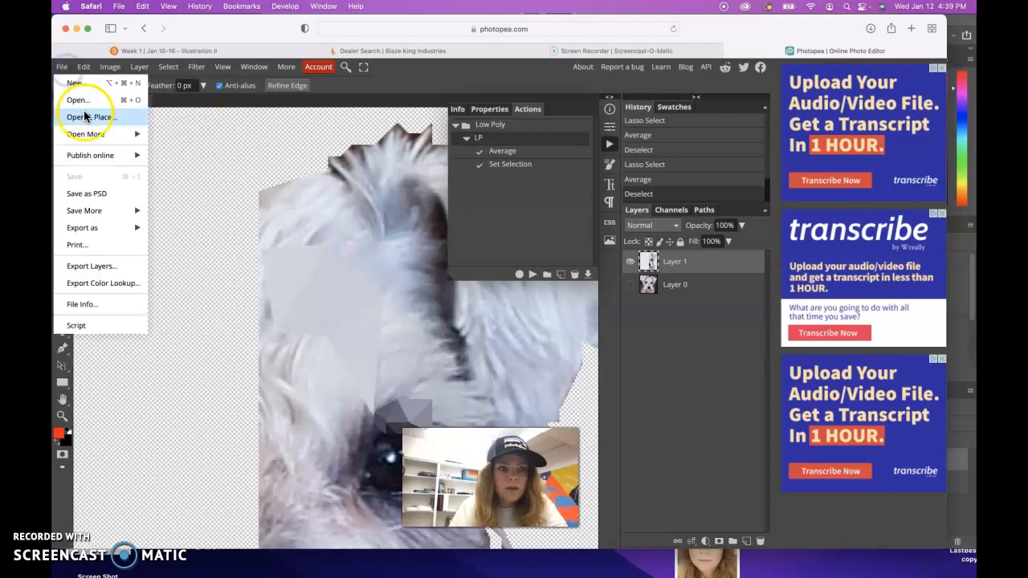
pyautogui.click(94, 193)
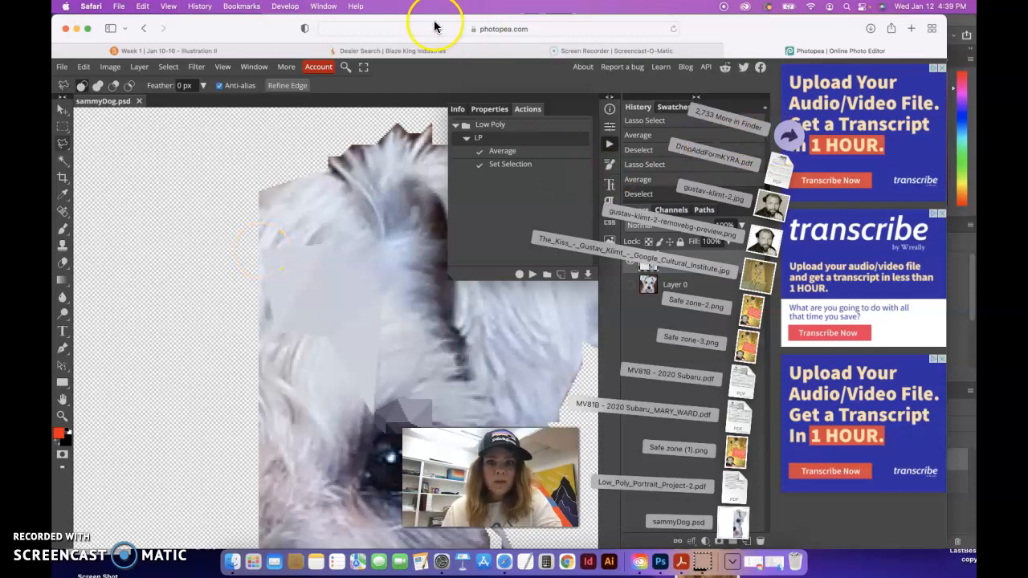
pyautogui.click(276, 37)
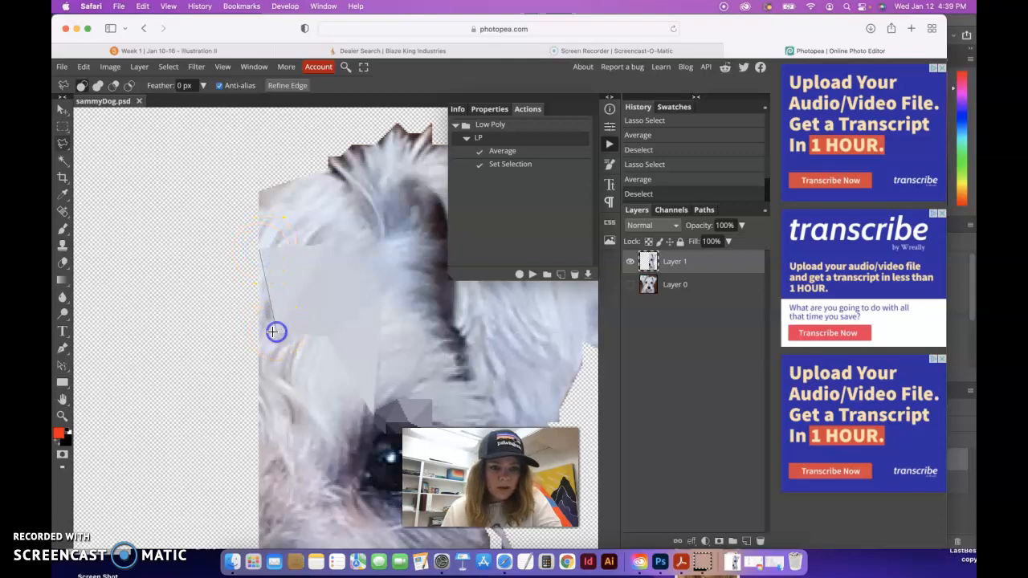
# Step: Select the narrow sliver along the cut edge of the forehead and play the LP action, then repeat it out to the edge
pyautogui.click(259, 250)
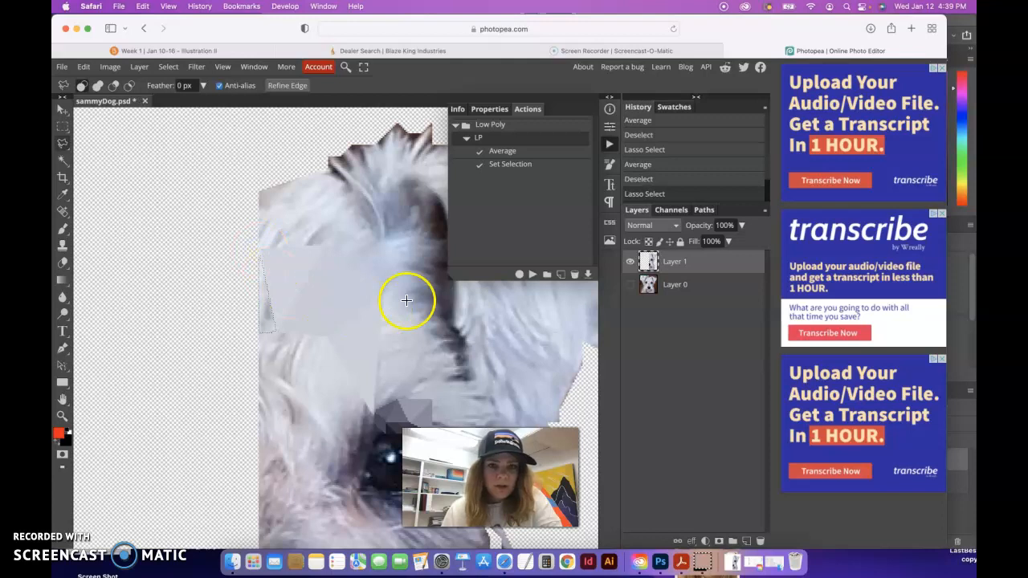
pyautogui.click(533, 274)
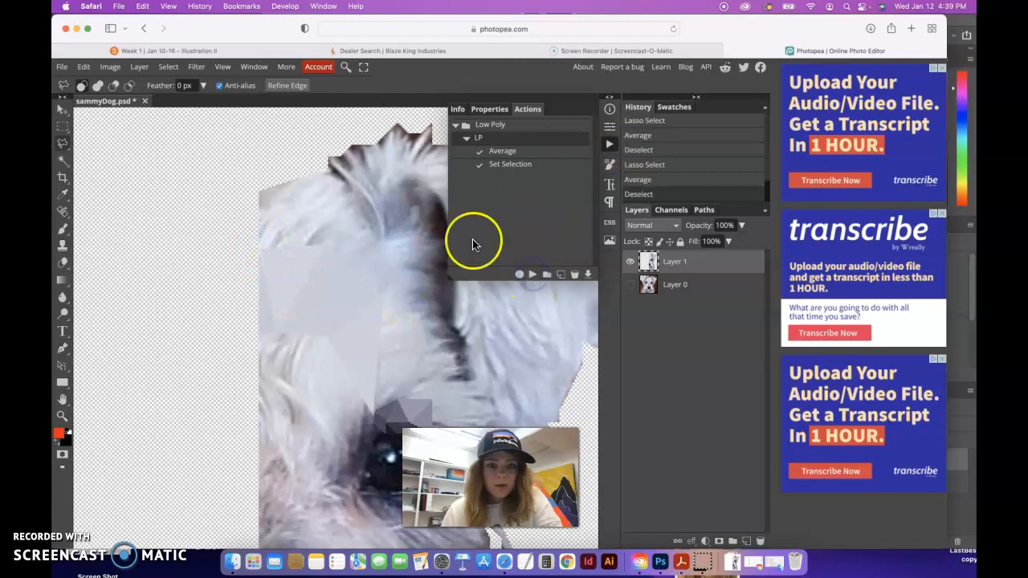
pyautogui.click(260, 251)
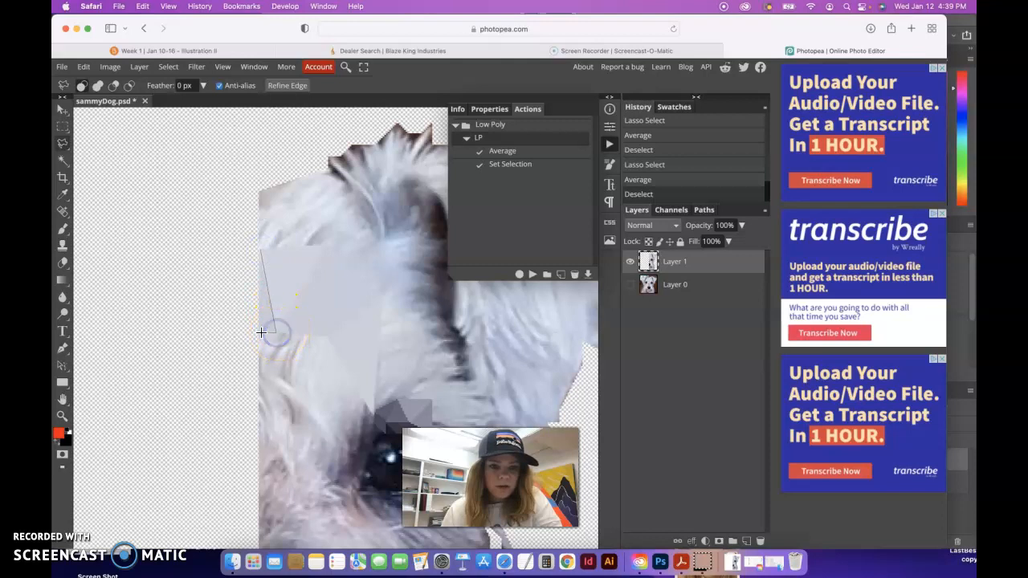
pyautogui.click(257, 333)
pyautogui.click(259, 250)
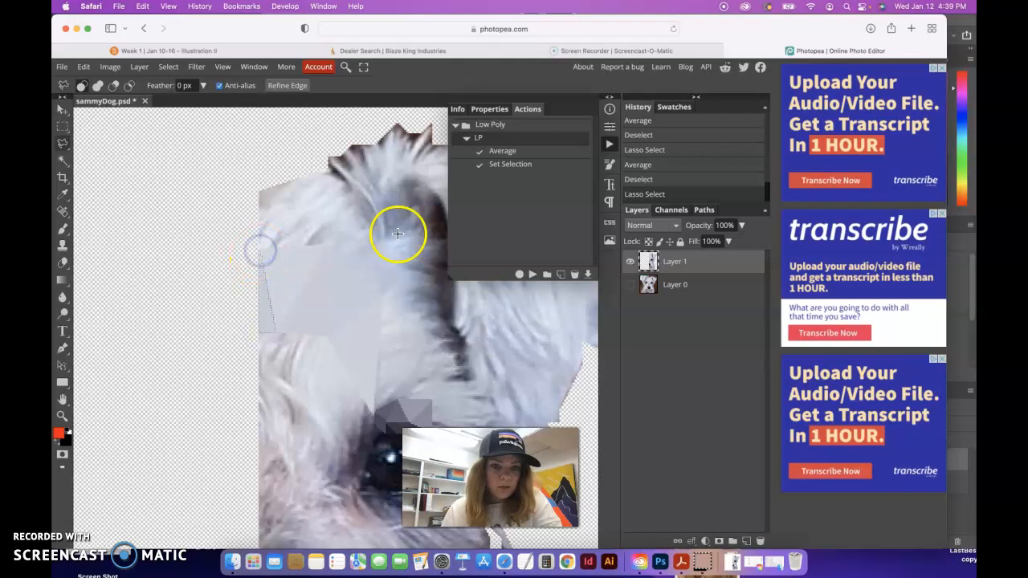
pyautogui.click(532, 274)
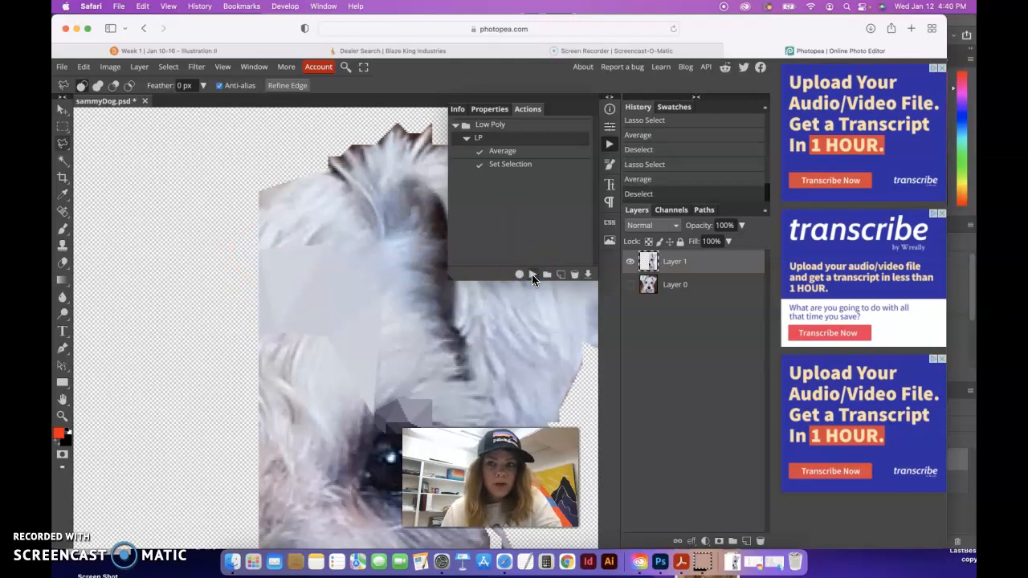
pyautogui.click(351, 352)
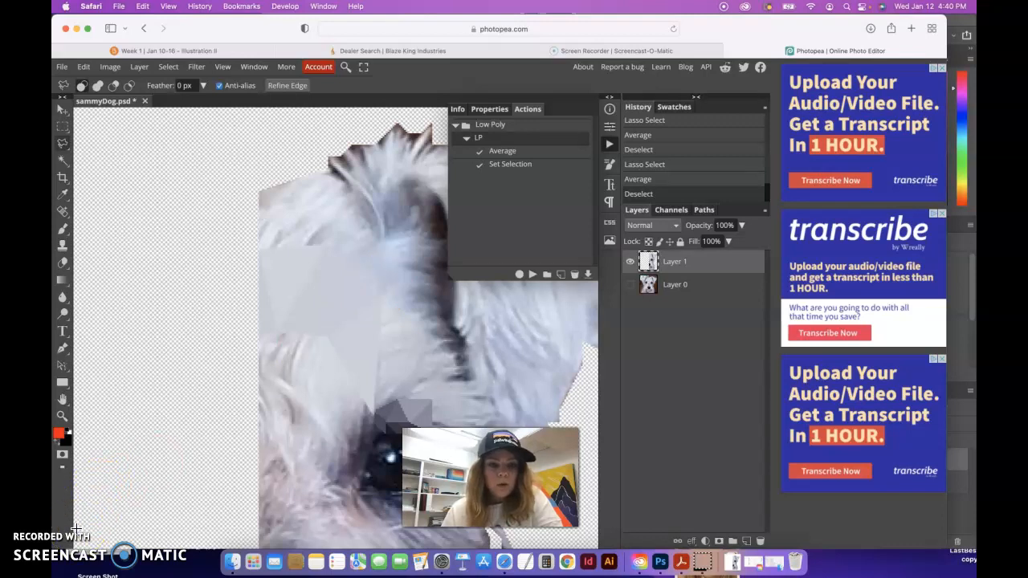
pyautogui.scroll(-5, 326, 360)
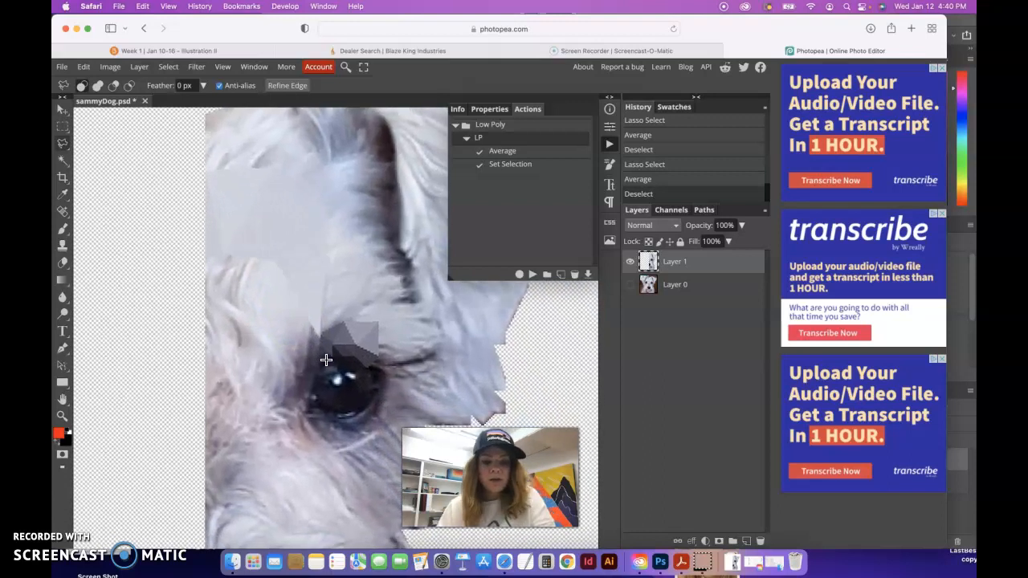
pyautogui.scroll(-4, 326, 360)
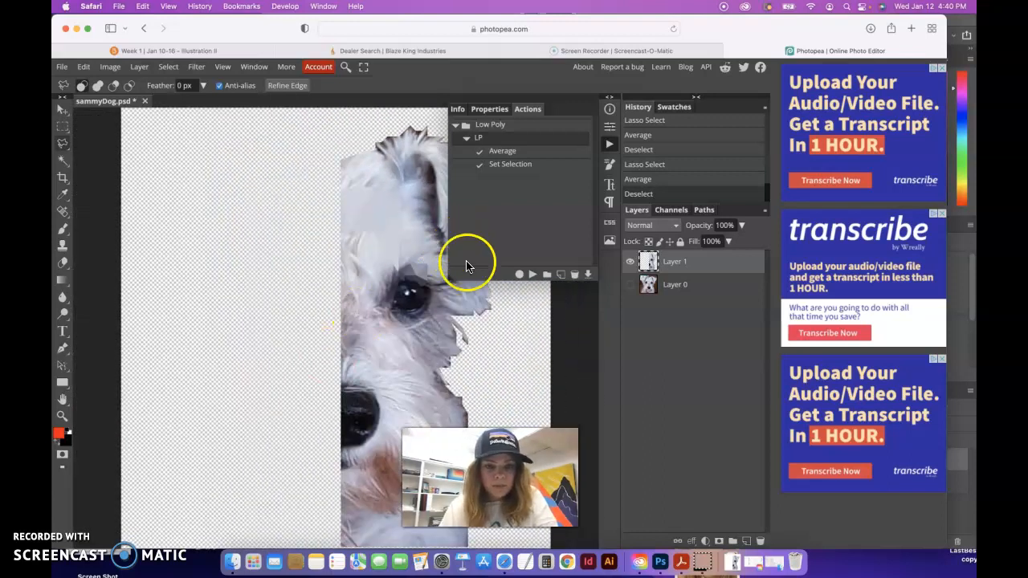
pyautogui.hscroll(5, 488, 324)
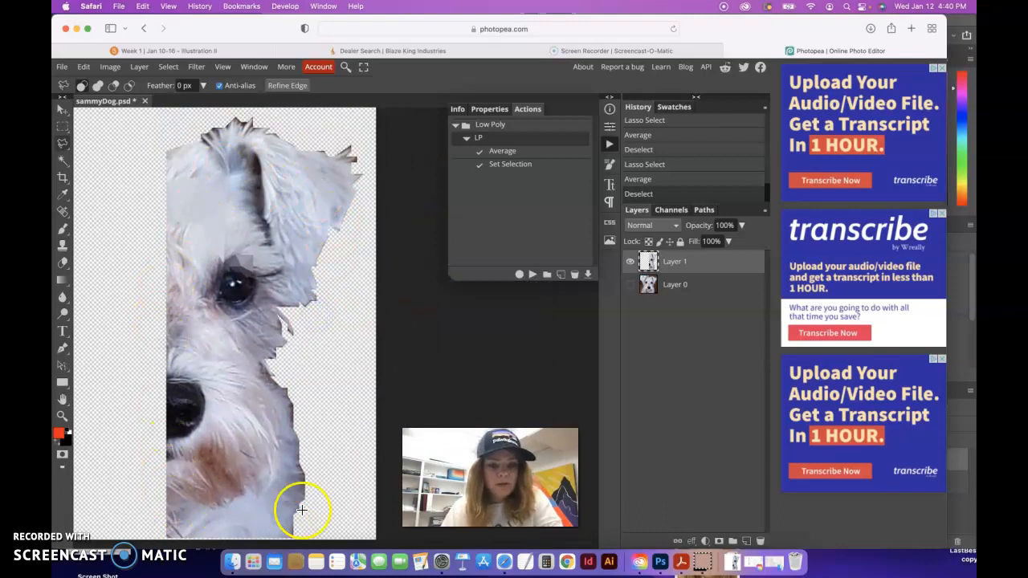
pyautogui.moveTo(290, 312)
pyautogui.mouseDown()
pyautogui.moveTo(355, 162)
pyautogui.moveTo(222, 134)
pyautogui.mouseUp()
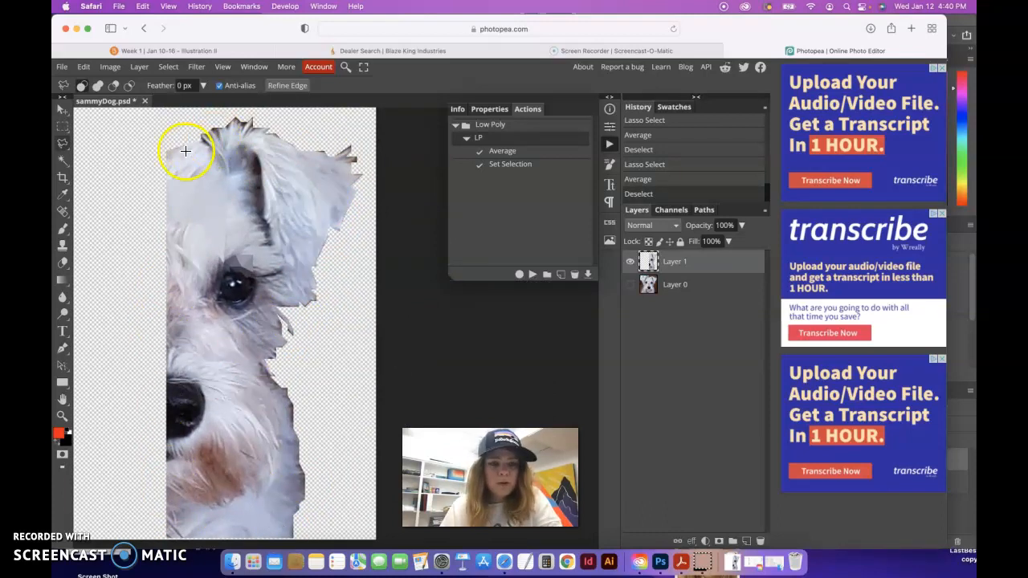
pyautogui.moveTo(237, 337)
pyautogui.mouseDown()
pyautogui.moveTo(249, 330)
pyautogui.moveTo(273, 375)
pyautogui.mouseUp()
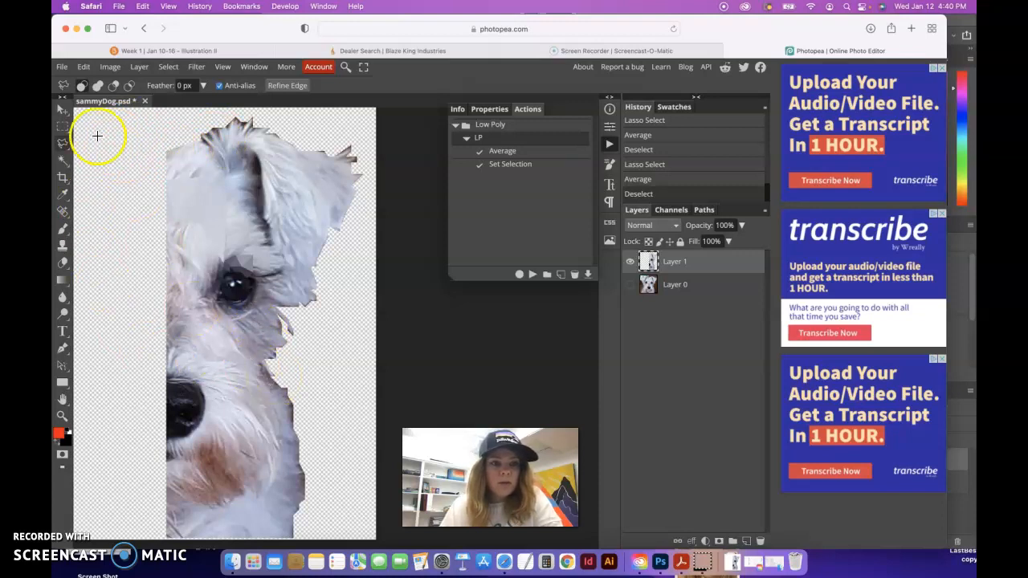
# Step: Save the updated artwork as a PSD file again
pyautogui.click(61, 67)
pyautogui.click(85, 194)
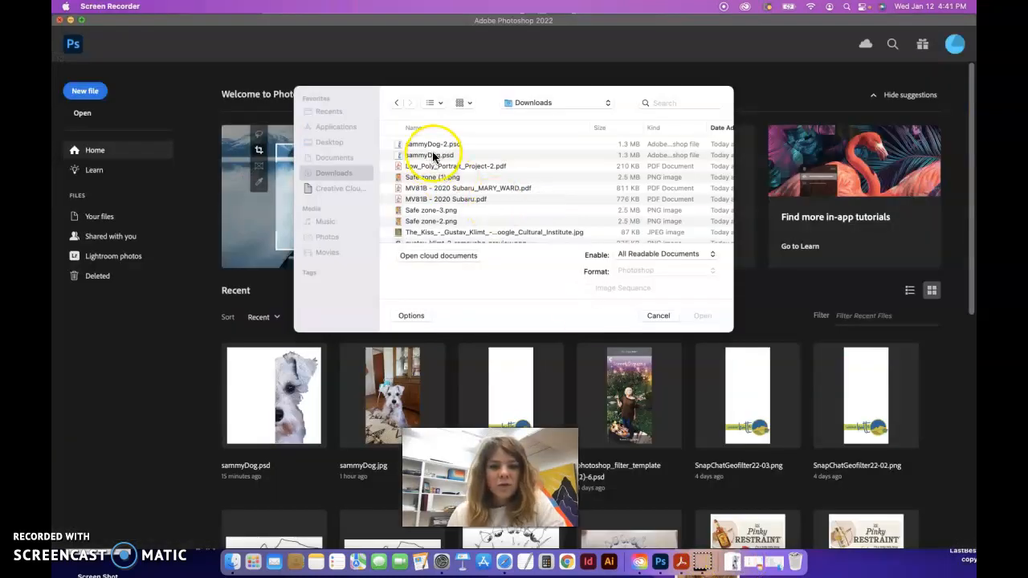
# Step: Open sammyDog-2.psd from Downloads in Photoshop and enlarge the dog to 500% around the forehead and eye
pyautogui.click(424, 146)
pyautogui.click(702, 315)
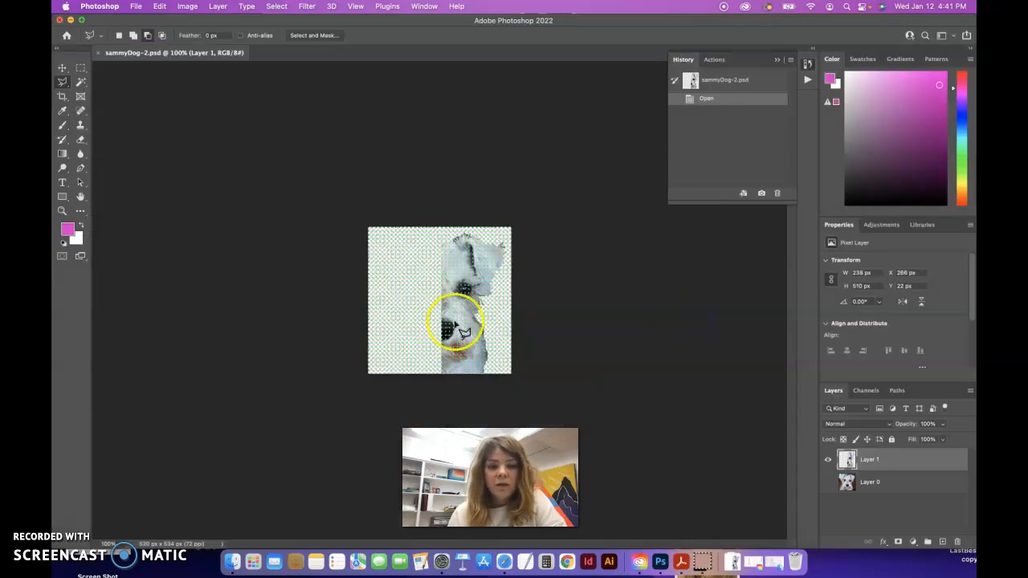
pyautogui.press('super+1')
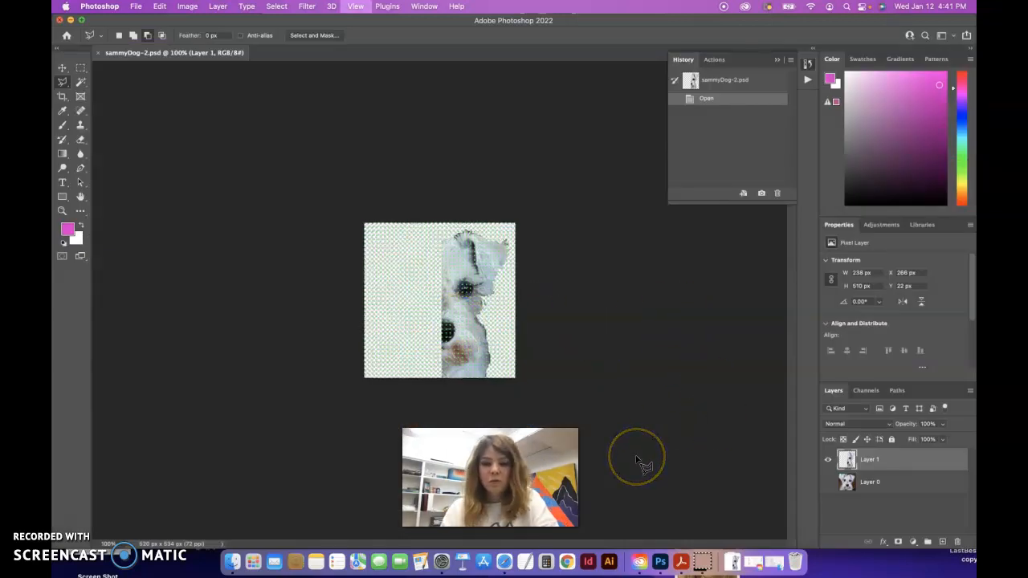
pyautogui.press('super+equal')
pyautogui.press('super+equal')
pyautogui.press('super+equal')
pyautogui.press('super+equal')
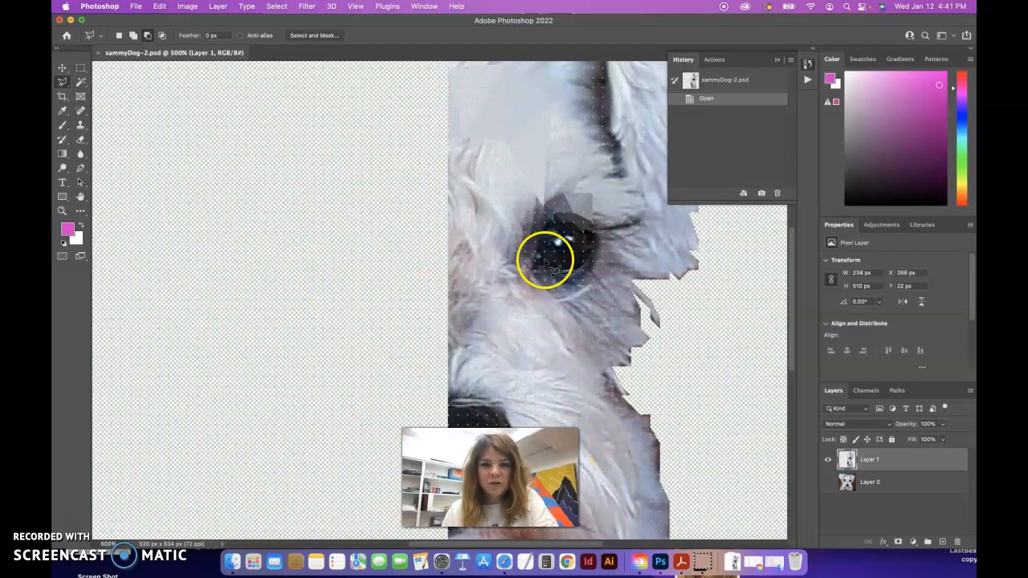
pyautogui.moveTo(555, 192); pyautogui.dragTo(450, 299)
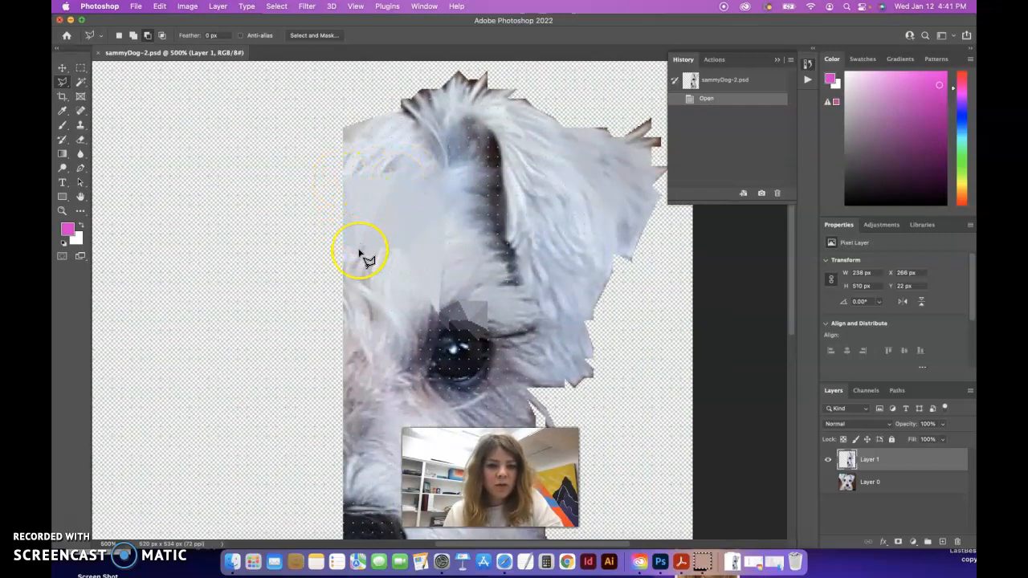
# Step: Switch back to the sammyDog.psd document in Photopea in Safari
pyautogui.click(356, 6)
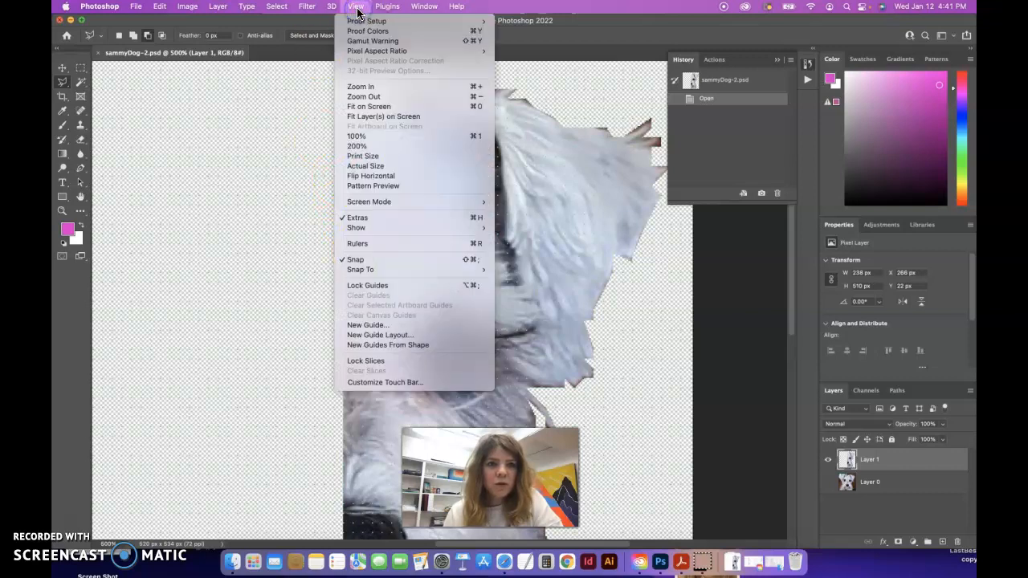
pyautogui.click(355, 7)
pyautogui.click(503, 564)
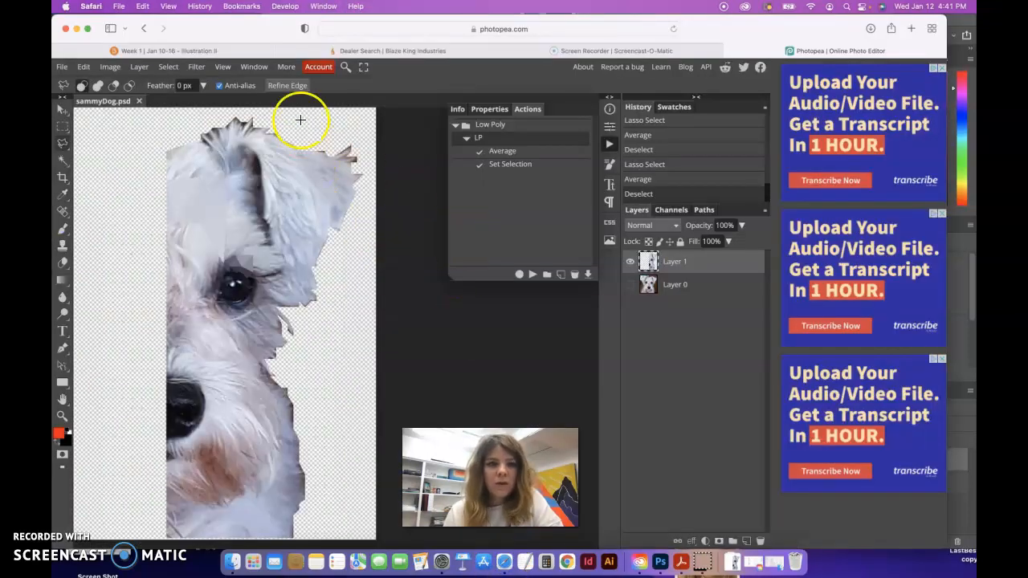
# Step: Display the grid over the dog in the Photopea document
pyautogui.click(223, 67)
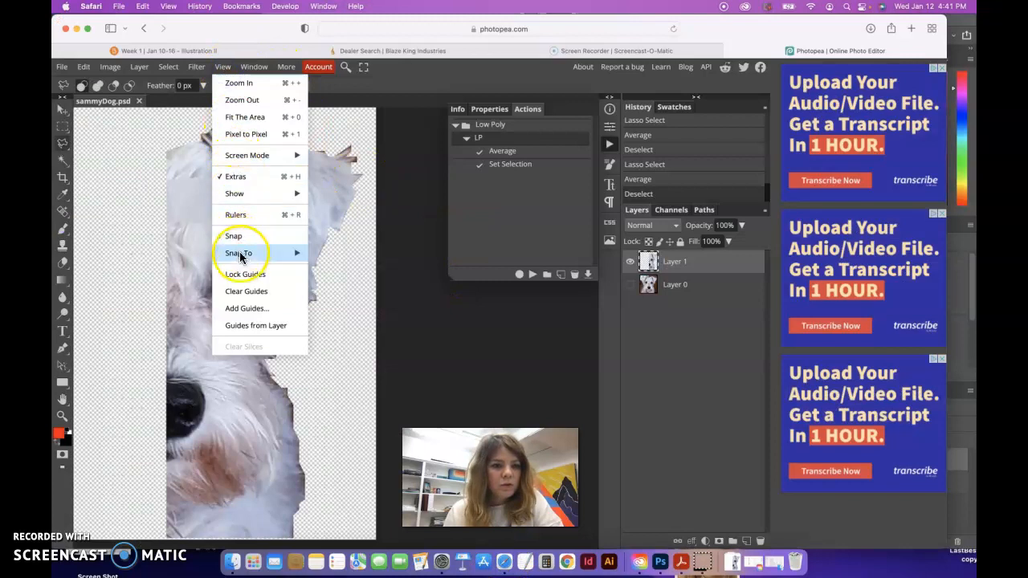
pyautogui.moveTo(247, 202)
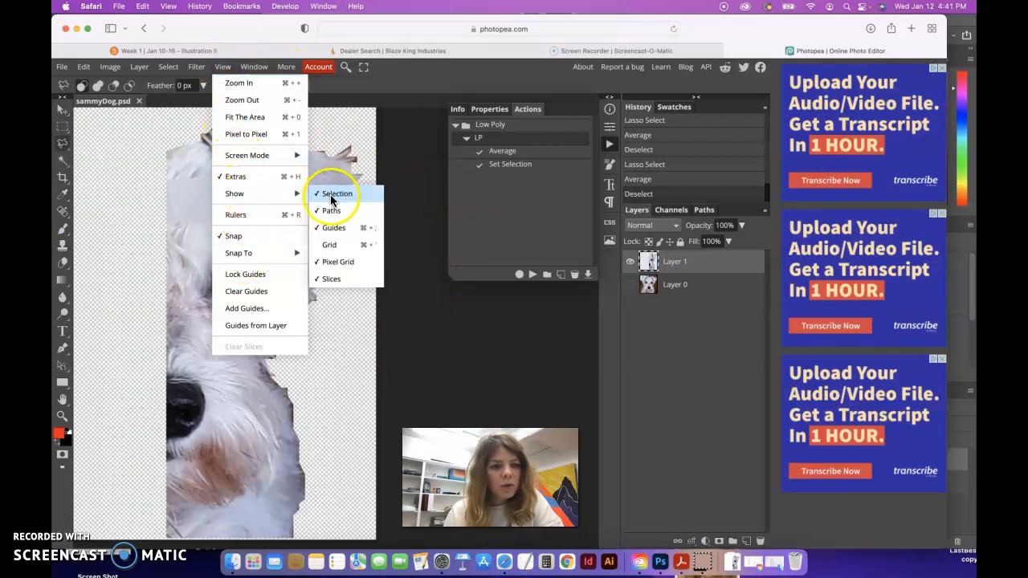
pyautogui.click(334, 245)
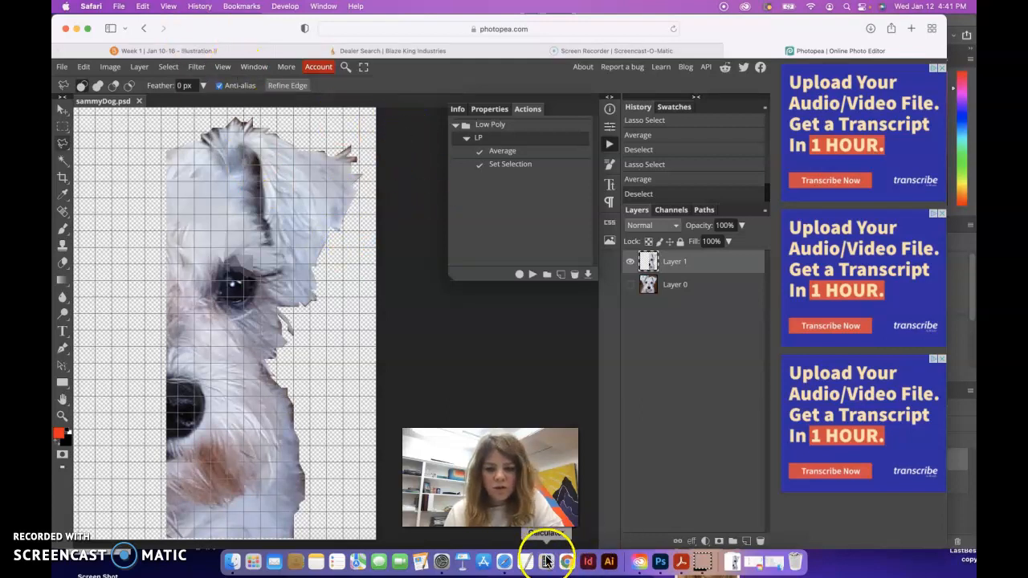
# Step: Switch to Photoshop and duplicate Layer 1 of sammyDog-2.psd
pyautogui.click(661, 564)
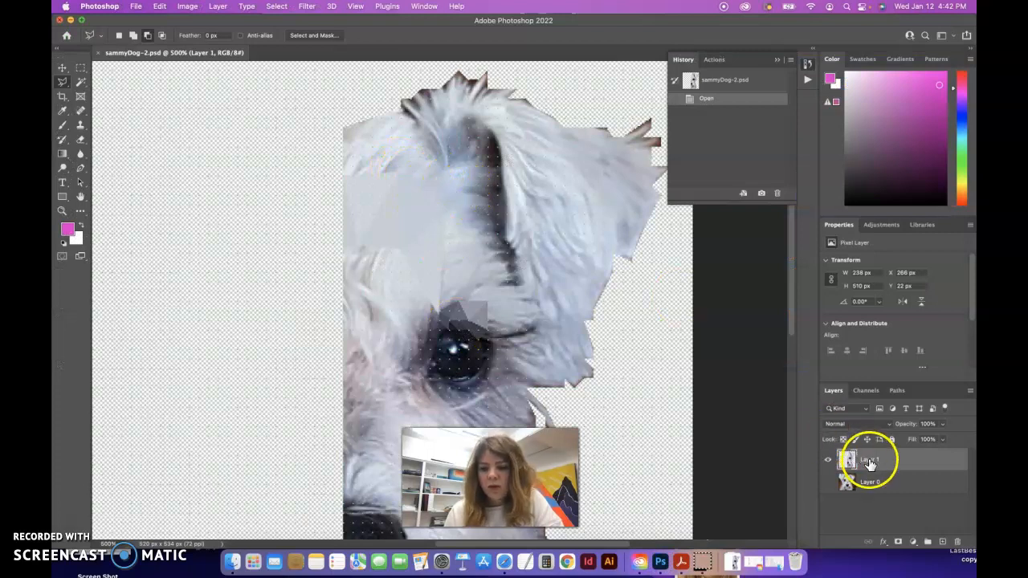
pyautogui.press('super+minus')
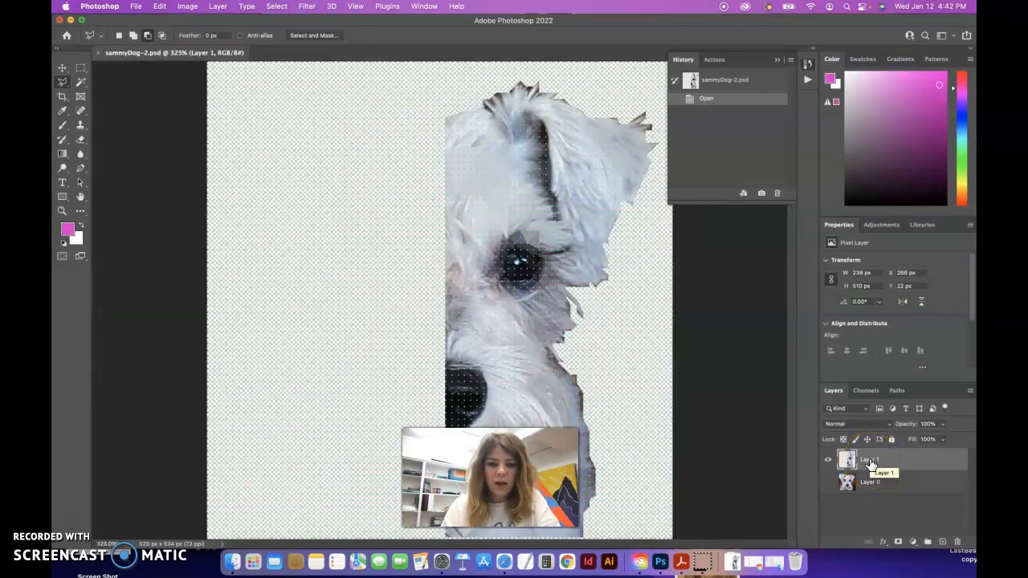
pyautogui.moveTo(877, 465); pyautogui.dragTo(944, 542)
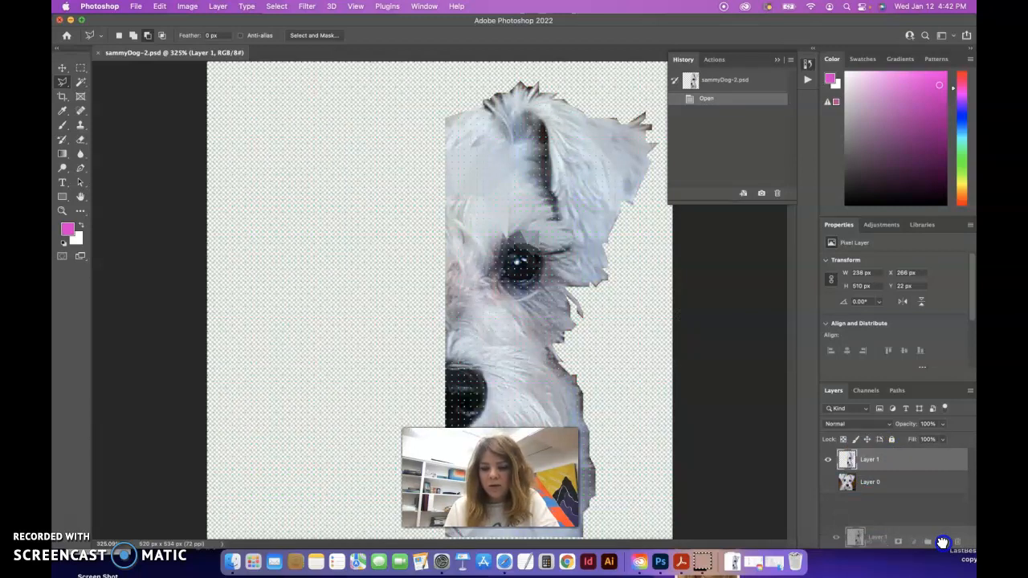
pyautogui.moveTo(944, 543)
pyautogui.mouseDown()
pyautogui.moveTo(925, 495)
pyautogui.moveTo(944, 542)
pyautogui.mouseUp()
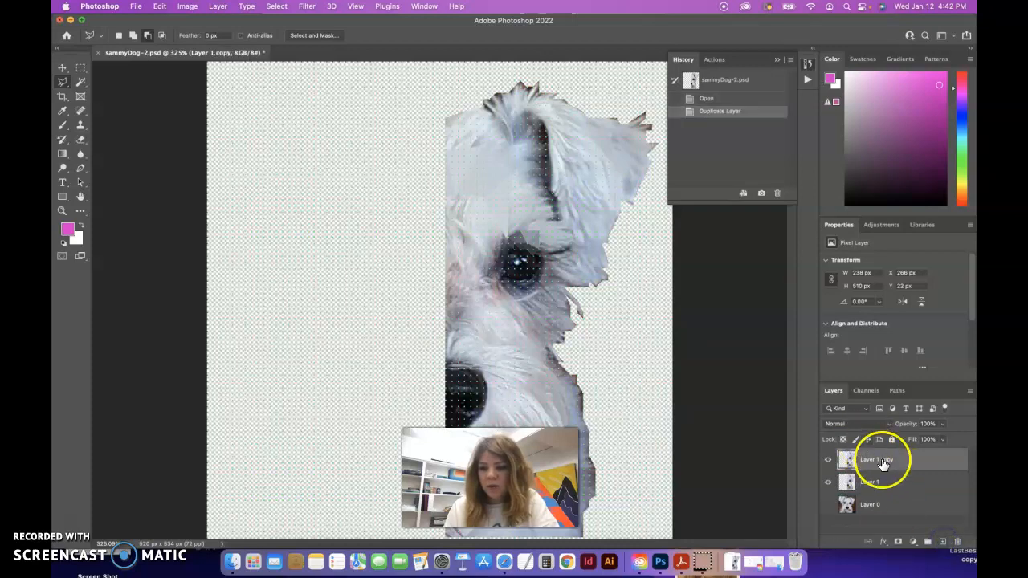
# Step: Clear the stray lasso selection and move the duplicated half face left of the original half
pyautogui.click(387, 300)
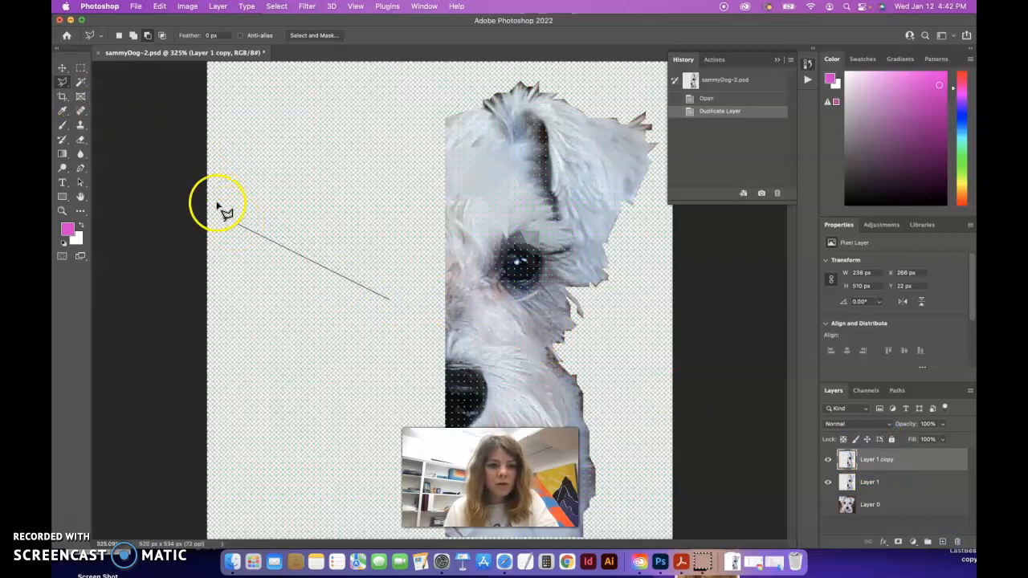
pyautogui.click(58, 62)
pyautogui.click(61, 69)
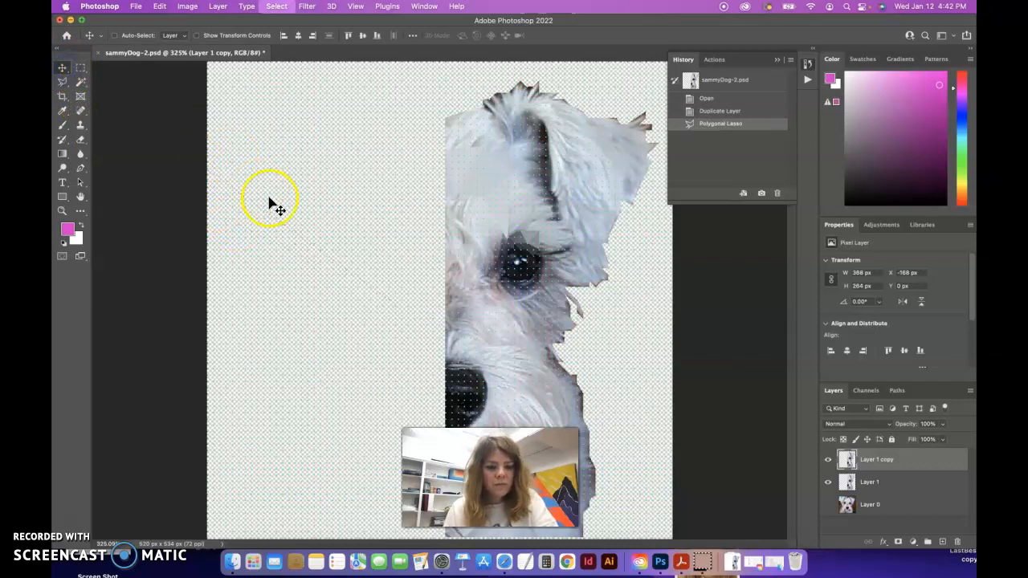
pyautogui.press('super+d')
pyautogui.moveTo(558, 201); pyautogui.dragTo(373, 202)
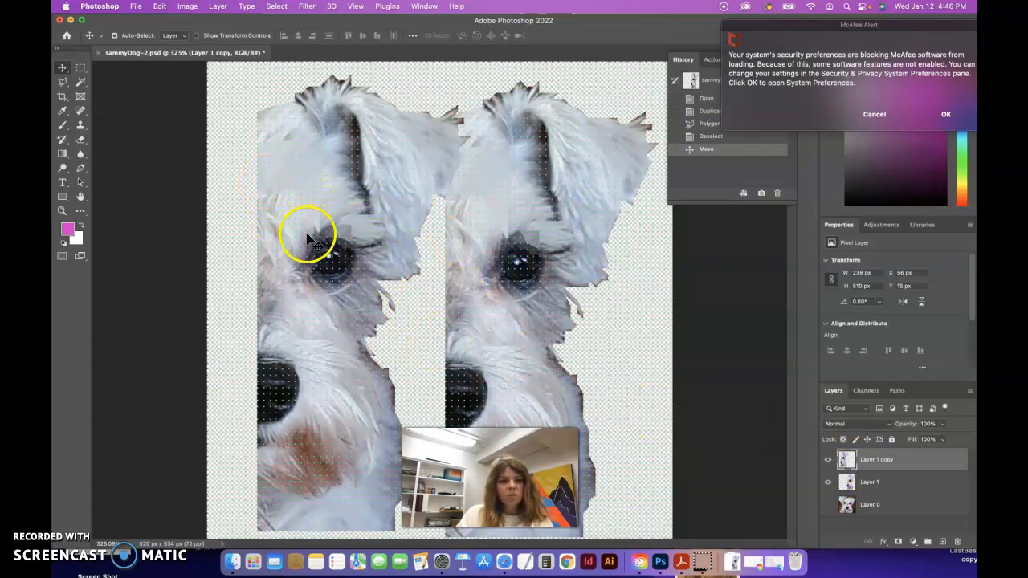
# Step: Flip Layer 1 copy horizontally and join it to the original half along the centre line of the face
pyautogui.click(161, 9)
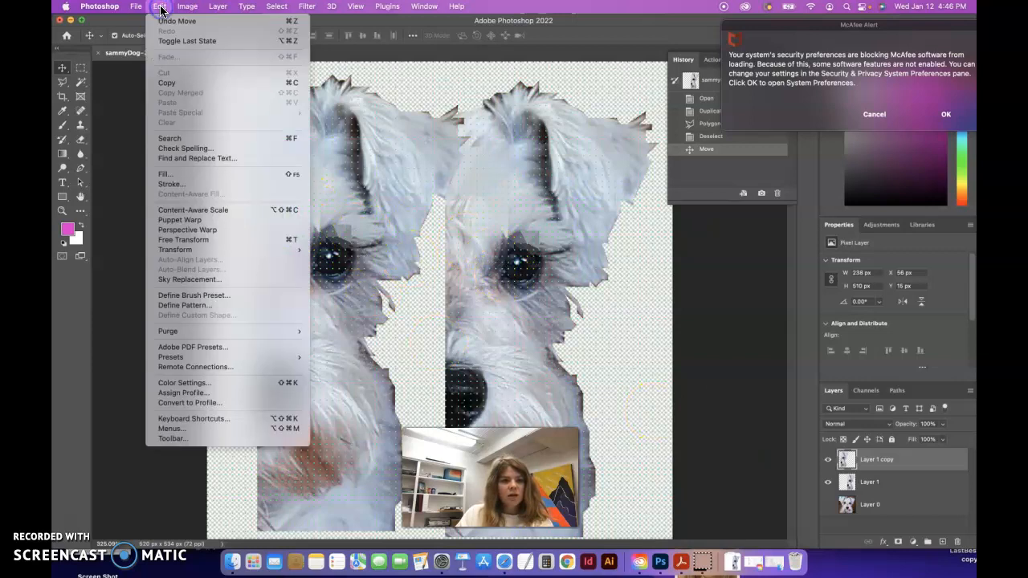
pyautogui.moveTo(204, 249)
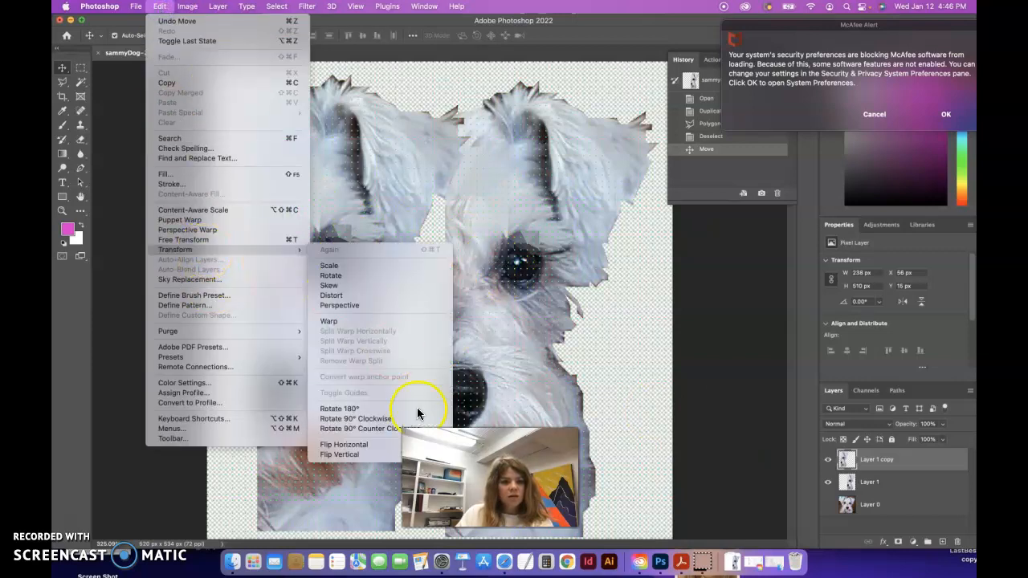
pyautogui.click(392, 443)
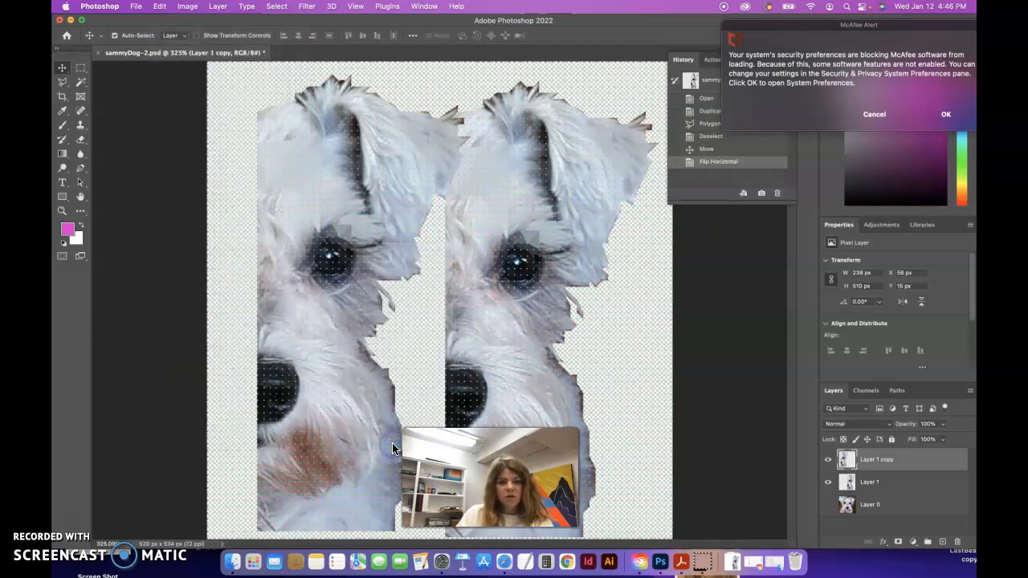
pyautogui.moveTo(424, 371); pyautogui.dragTo(402, 373)
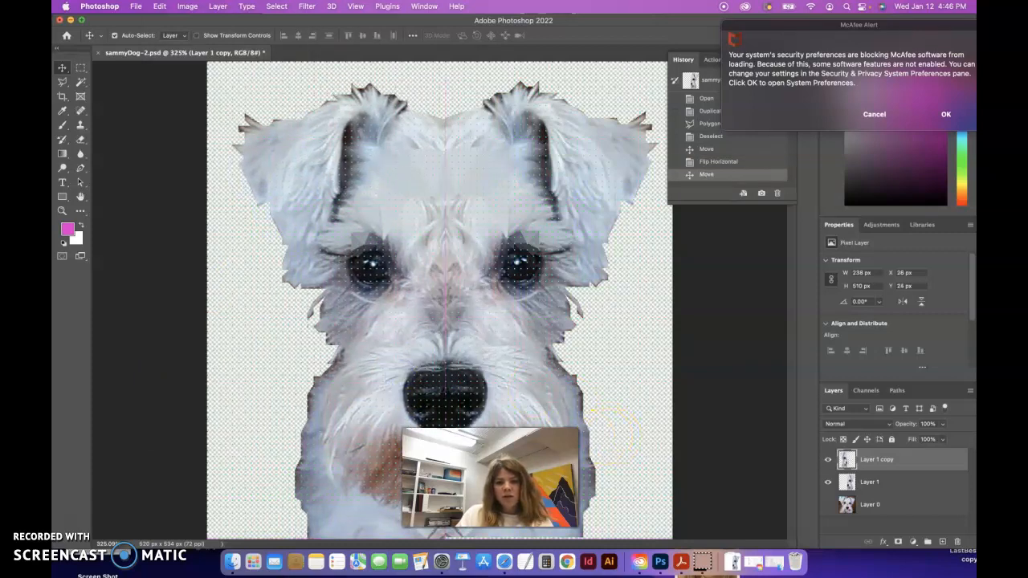
pyautogui.moveTo(491, 478); pyautogui.dragTo(702, 384)
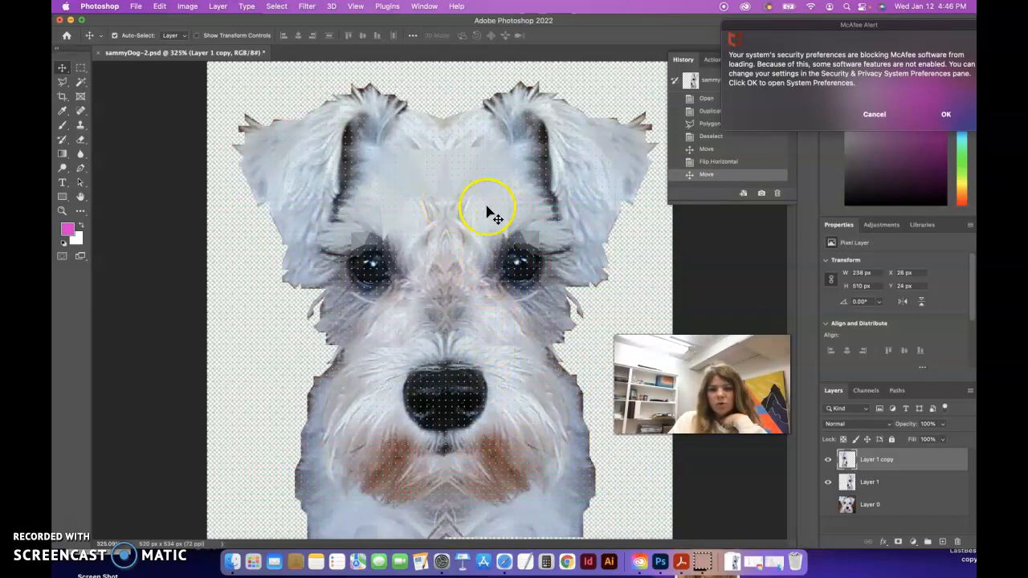
# Step: Hide the grid and shift the mirrored half slightly to Y 22 px so it lines up with the original half
pyautogui.click(356, 7)
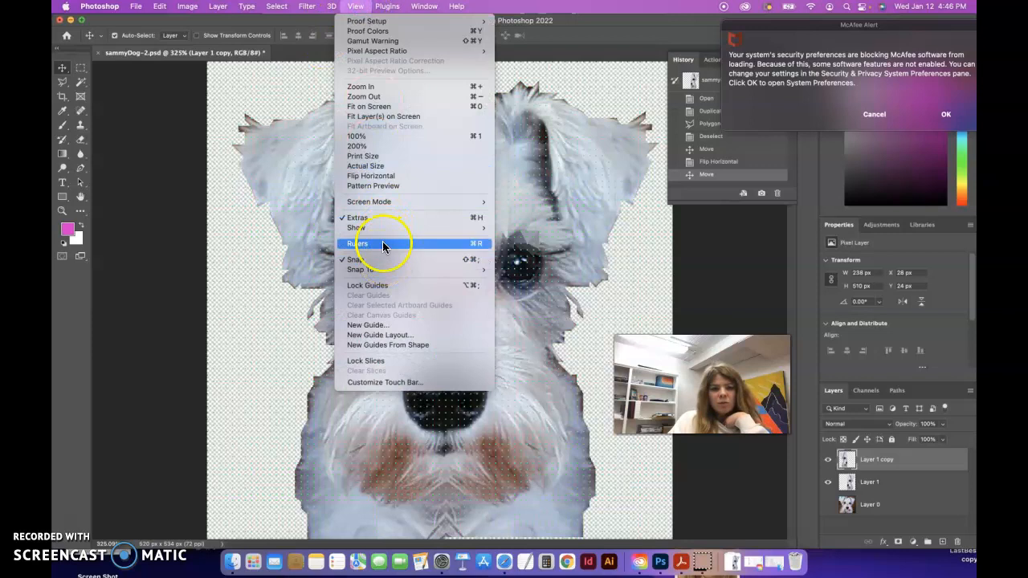
pyautogui.moveTo(382, 227)
pyautogui.click(500, 257)
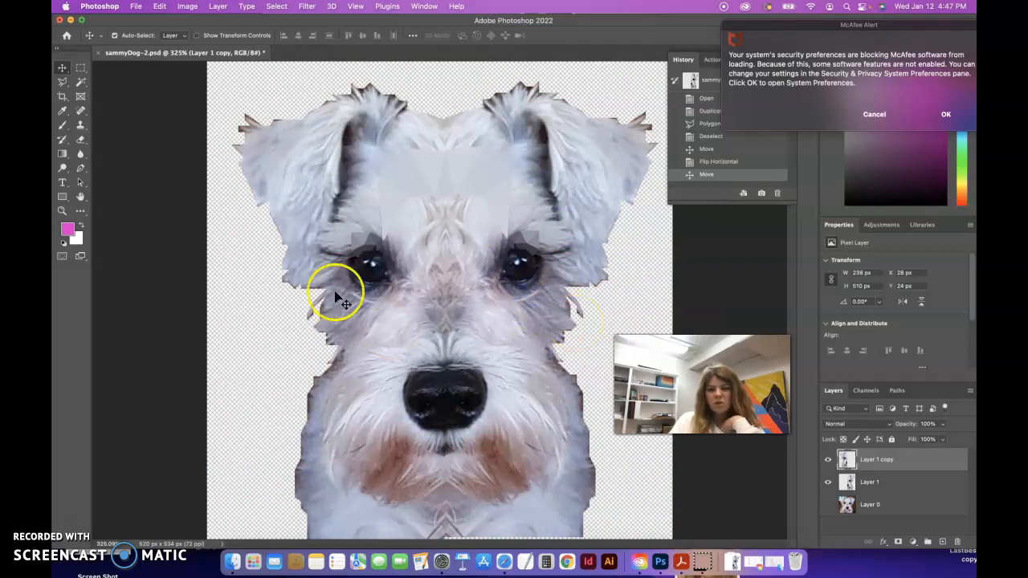
pyautogui.moveTo(349, 217)
pyautogui.mouseDown()
pyautogui.moveTo(351, 209)
pyautogui.moveTo(351, 219)
pyautogui.mouseUp()
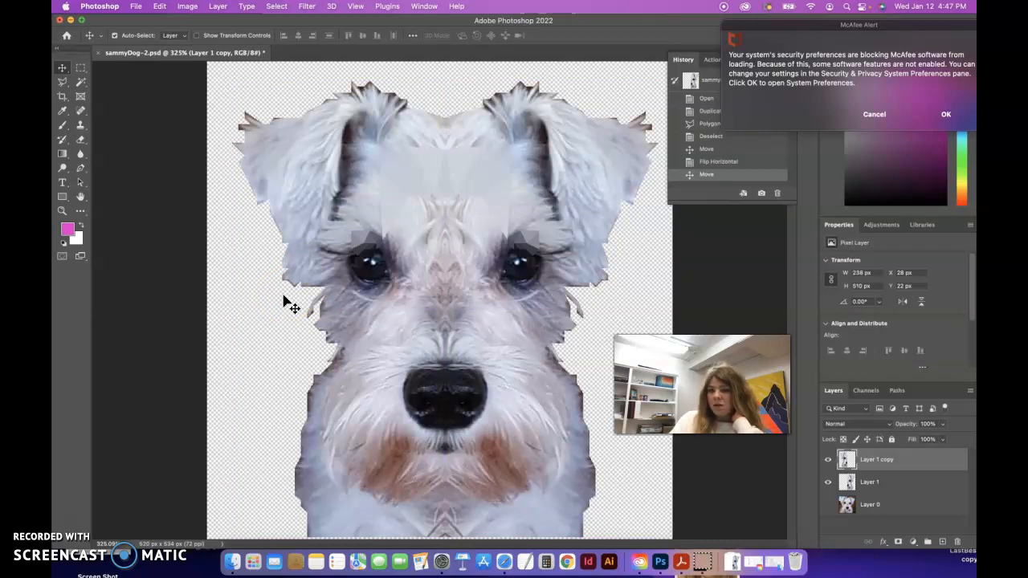
# Step: Dismiss the McAfee security alert covering the workspace
pyautogui.click(902, 114)
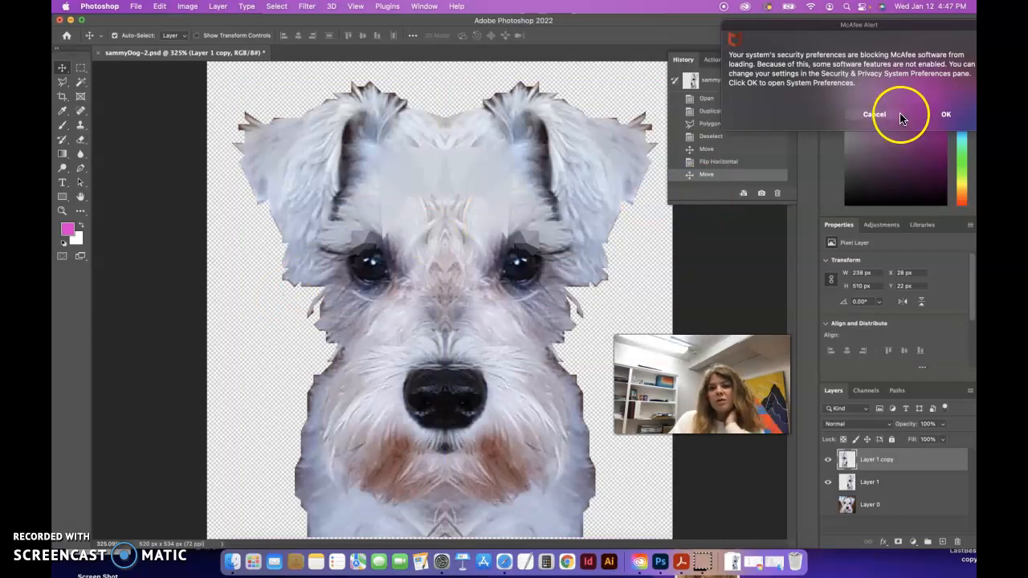
pyautogui.click(808, 110)
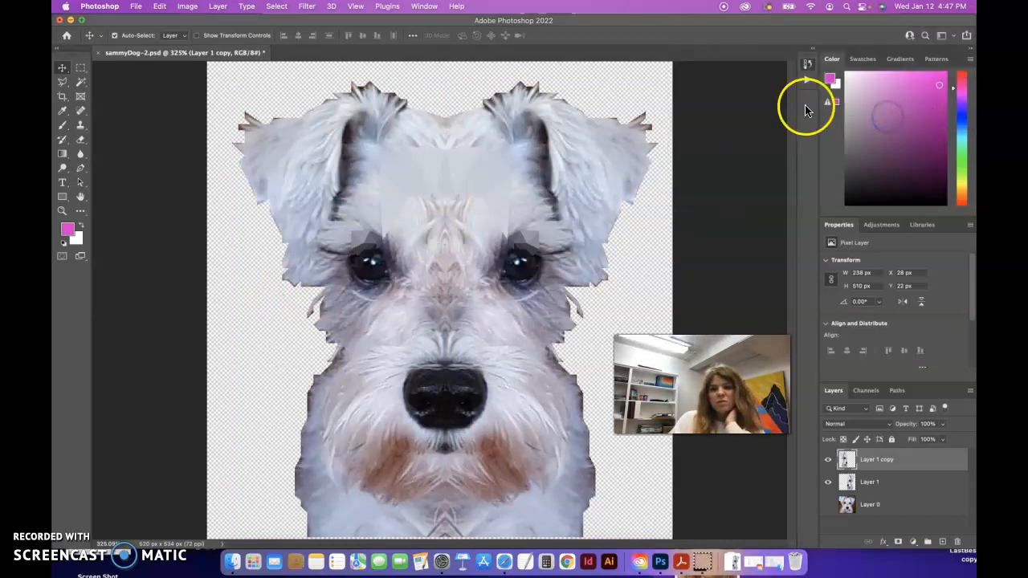
pyautogui.click(660, 24)
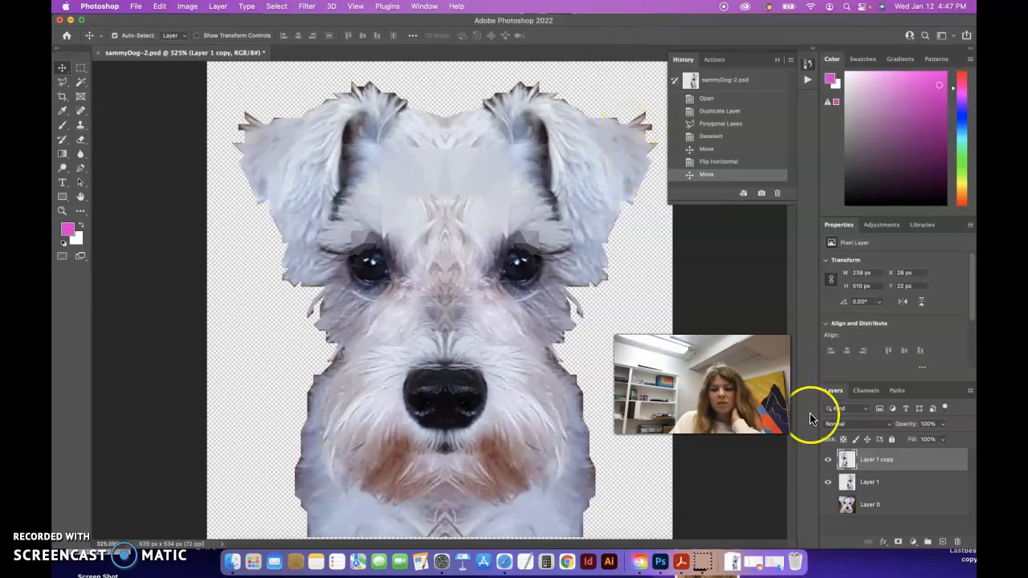
# Step: Compare the mirrored dog with the original photo by showing Layer 0 beneath it and hiding it again
pyautogui.click(828, 504)
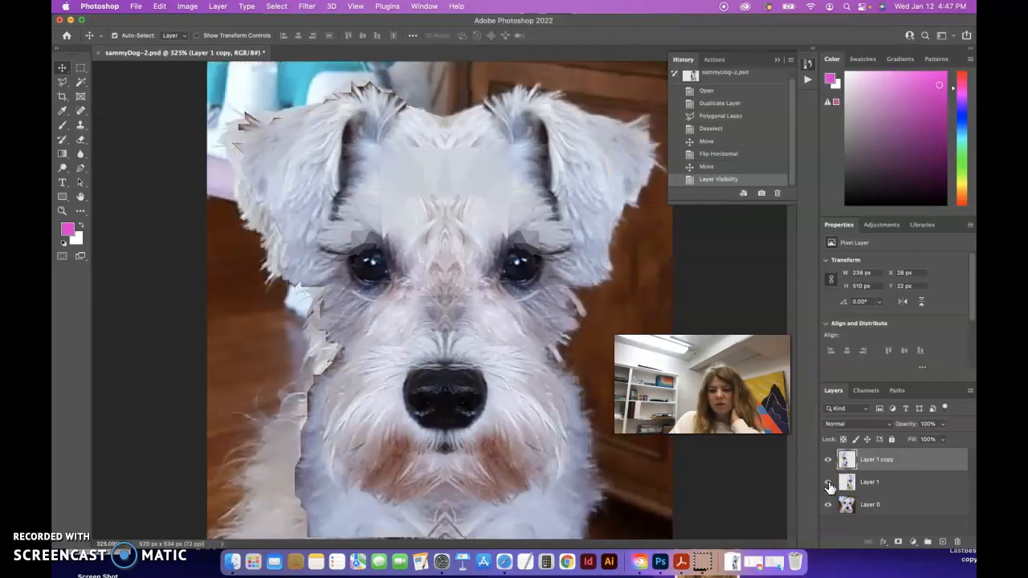
pyautogui.moveTo(830, 488)
pyautogui.mouseDown()
pyautogui.moveTo(831, 506)
pyautogui.moveTo(831, 471)
pyautogui.moveTo(836, 515)
pyautogui.mouseUp()
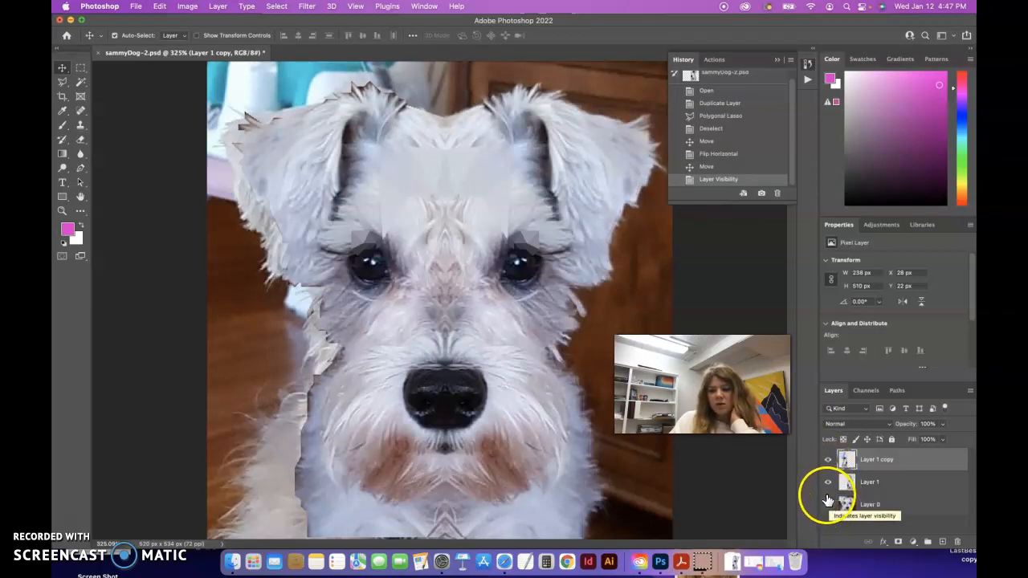
pyautogui.click(829, 505)
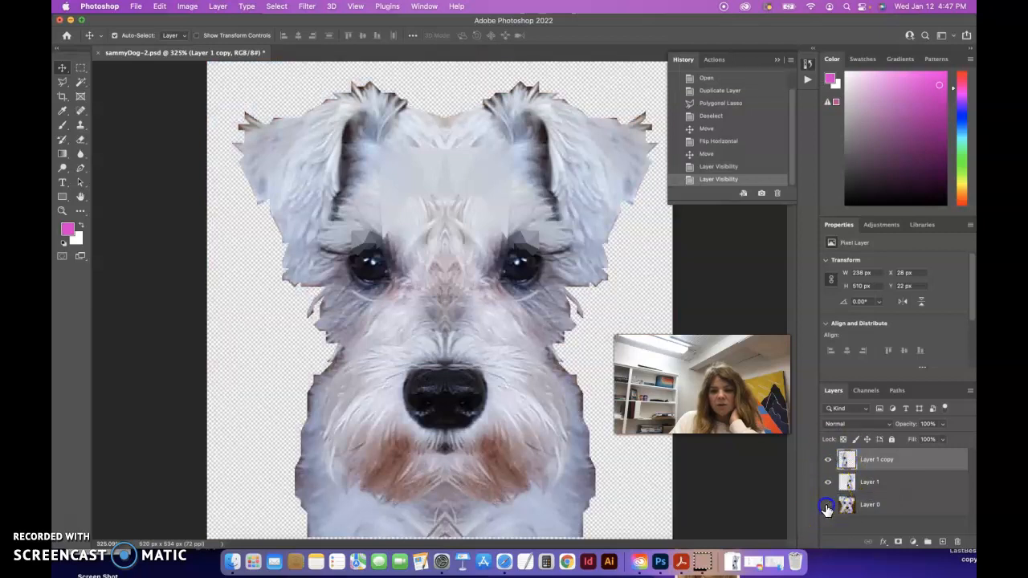
# Step: Hide Layer 1 copy and show Layer 0 beneath the visible Layer 1
pyautogui.click(829, 460)
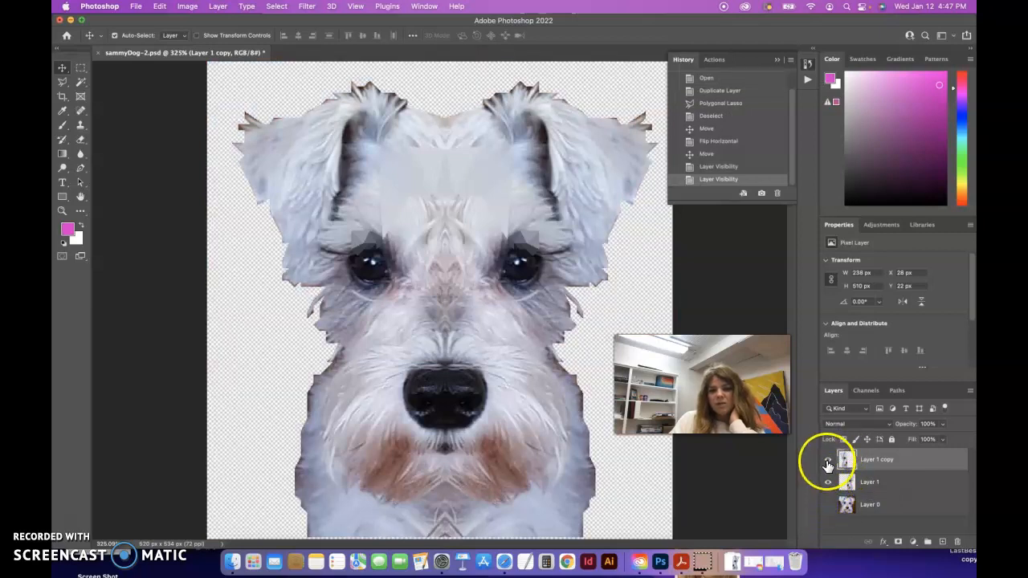
pyautogui.click(829, 482)
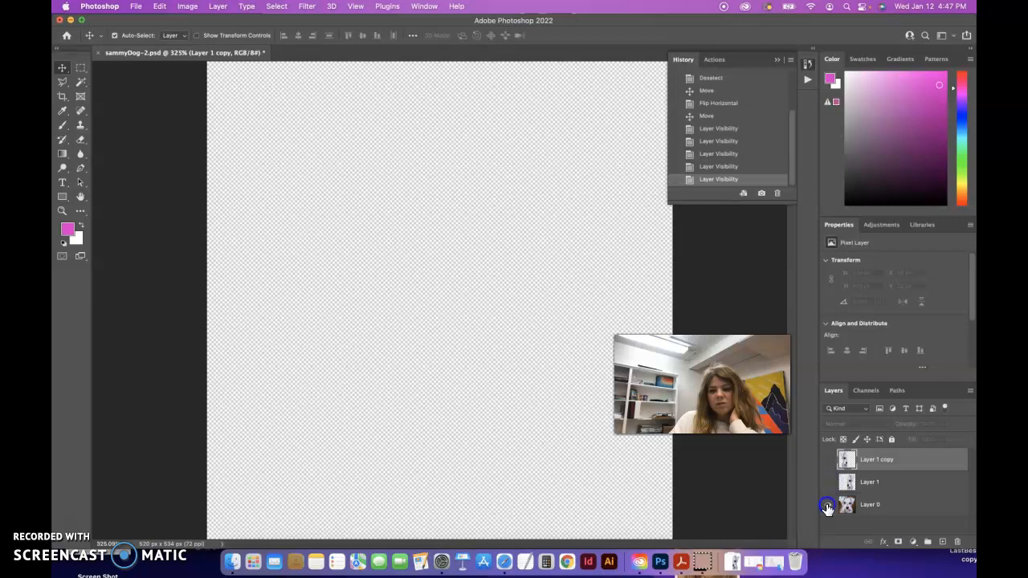
pyautogui.click(829, 505)
pyautogui.click(827, 484)
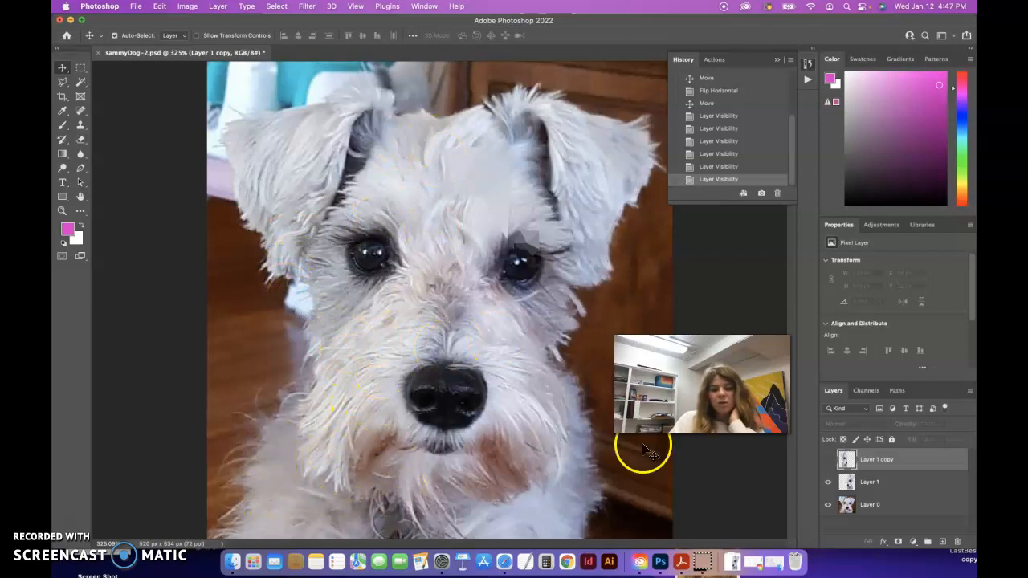
# Step: Start saving the document under a new name and choose the Photoshop or Photopea Low Poly Portrait folder within the GDSN 320 - Illustration II documents
pyautogui.click(136, 6)
pyautogui.click(161, 130)
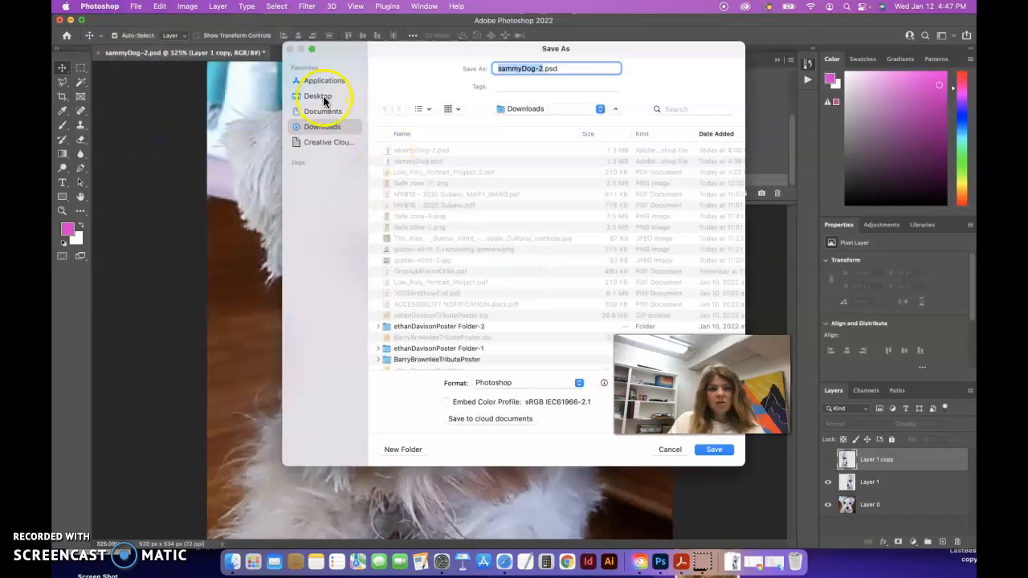
pyautogui.scroll(-1, 431, 259)
pyautogui.scroll(1, 432, 261)
pyautogui.scroll(-5, 431, 260)
pyautogui.scroll(-2, 432, 260)
pyautogui.click(327, 114)
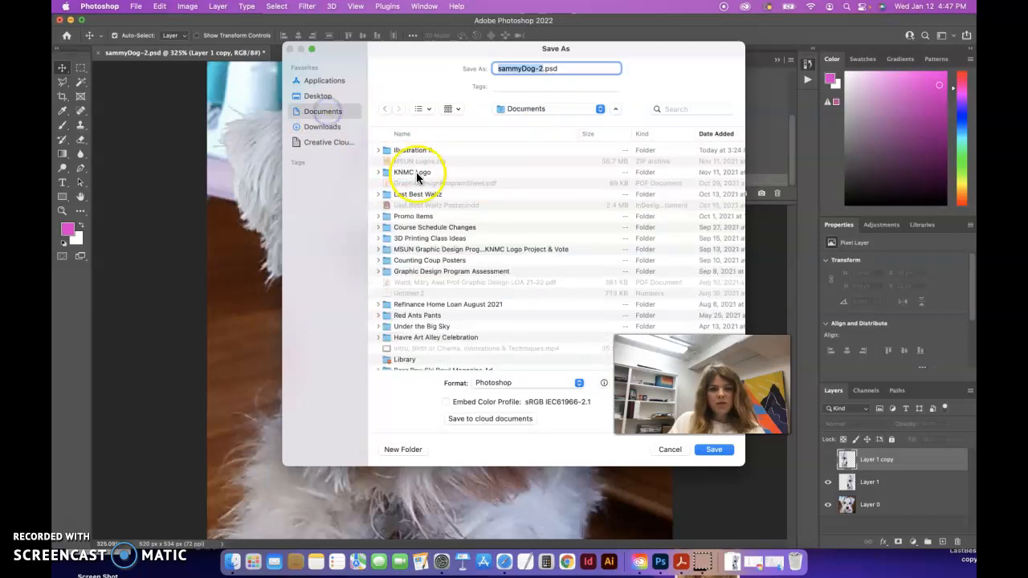
pyautogui.scroll(-5, 419, 286)
pyautogui.scroll(-6, 419, 290)
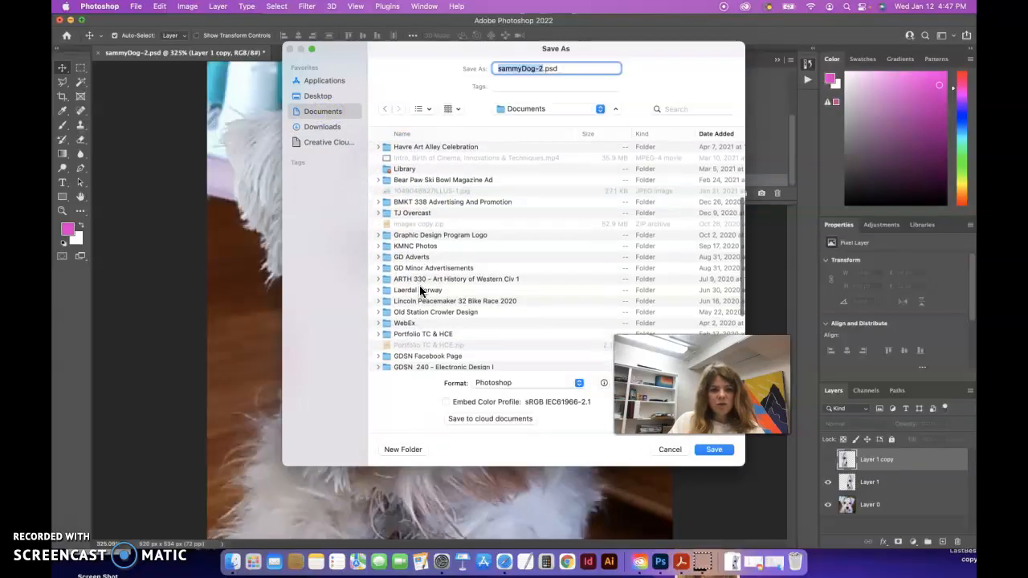
pyautogui.click(426, 291)
pyautogui.doubleClick(425, 291)
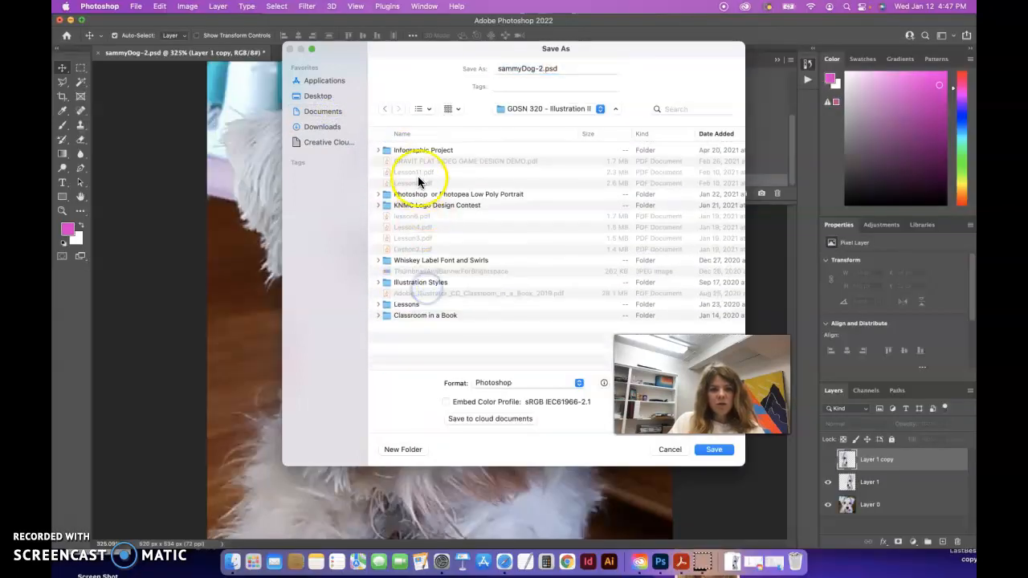
pyautogui.doubleClick(426, 195)
# Step: Name the file with the artist's first name followed by LowPolyPortrait and save it in Photoshop format
pyautogui.moveTo(544, 69); pyautogui.dragTo(482, 68)
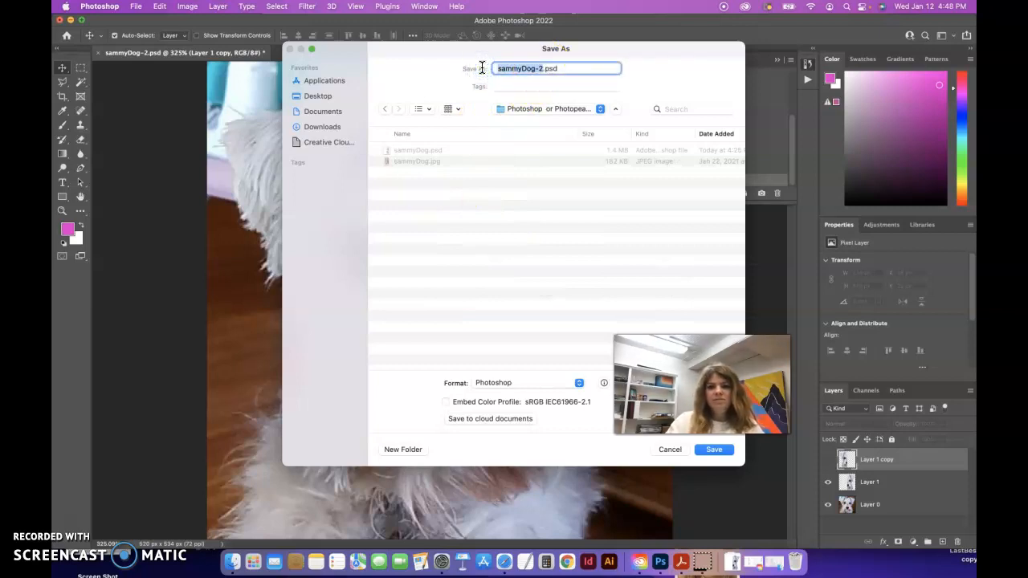
pyautogui.write('LowPolyPortrait')
pyautogui.click(498, 68)
pyautogui.write('Mary')
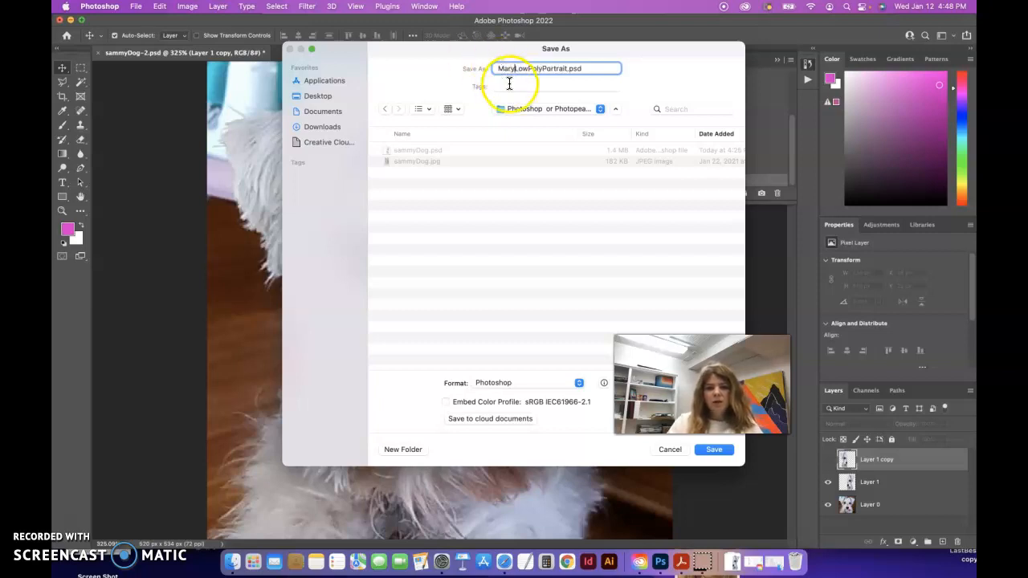
pyautogui.doubleClick(580, 67)
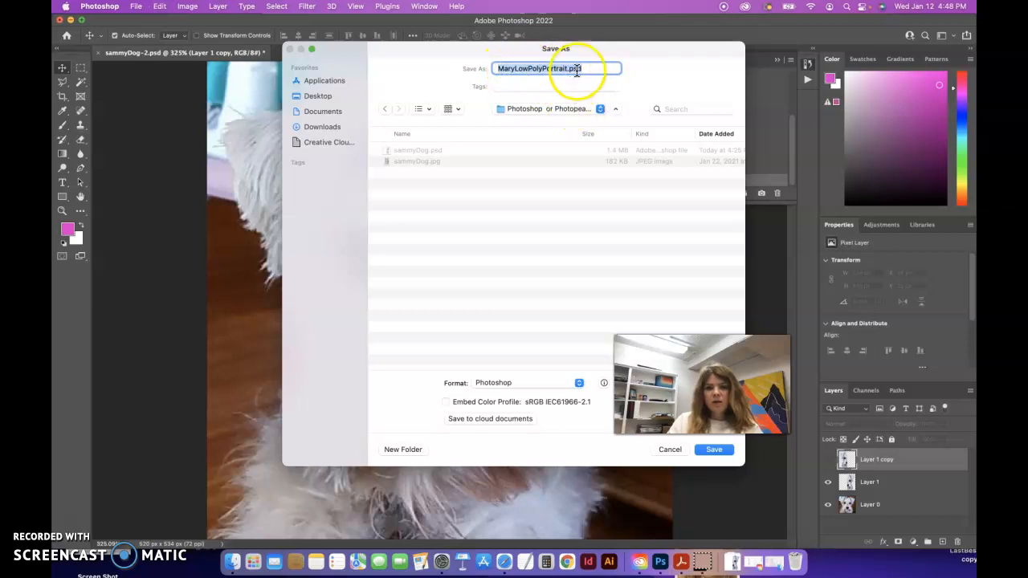
pyautogui.click(705, 450)
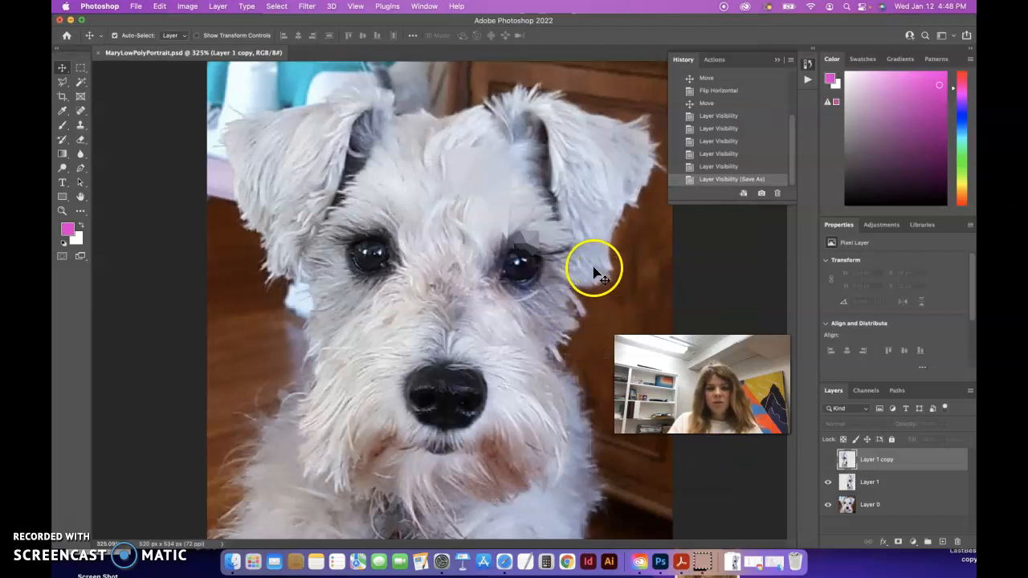
pyautogui.click(64, 536)
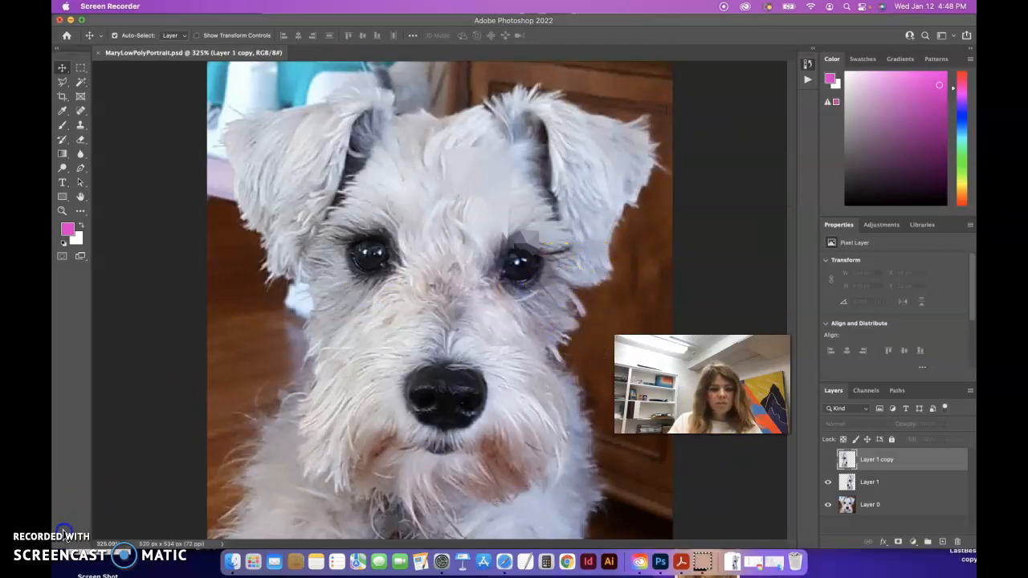